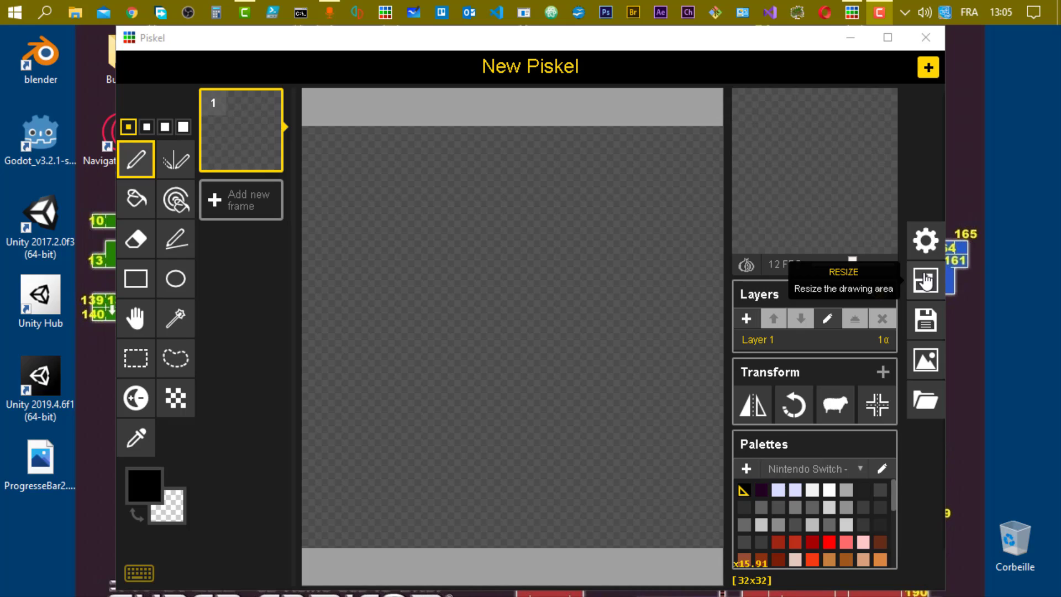
Resize the canvas to 32 px wide and 8 px high.
left_click(926, 280)
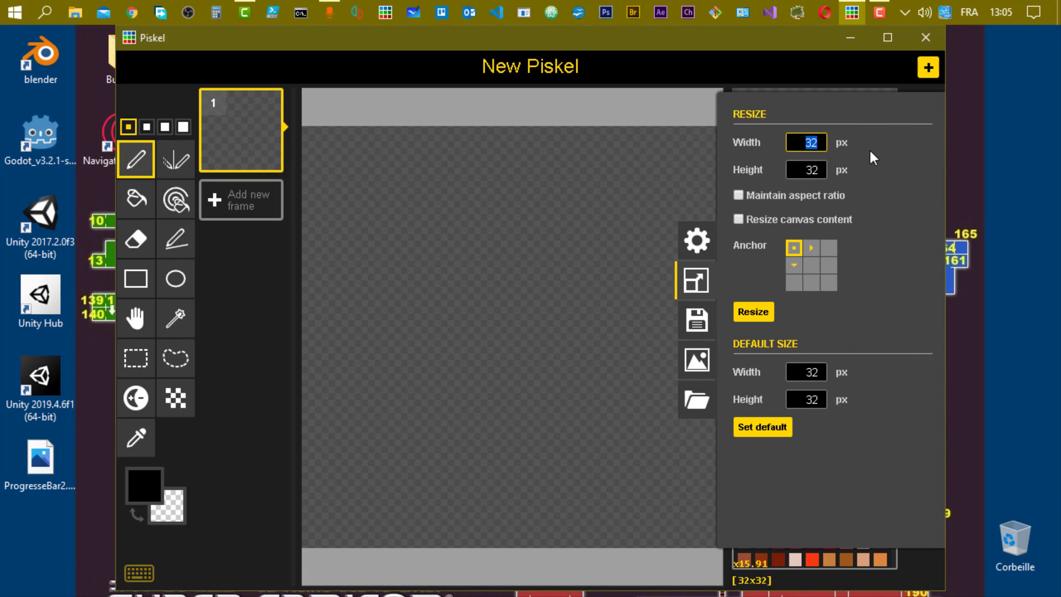
type("8")
key("BackSpace")
type("32")
key("Tab")
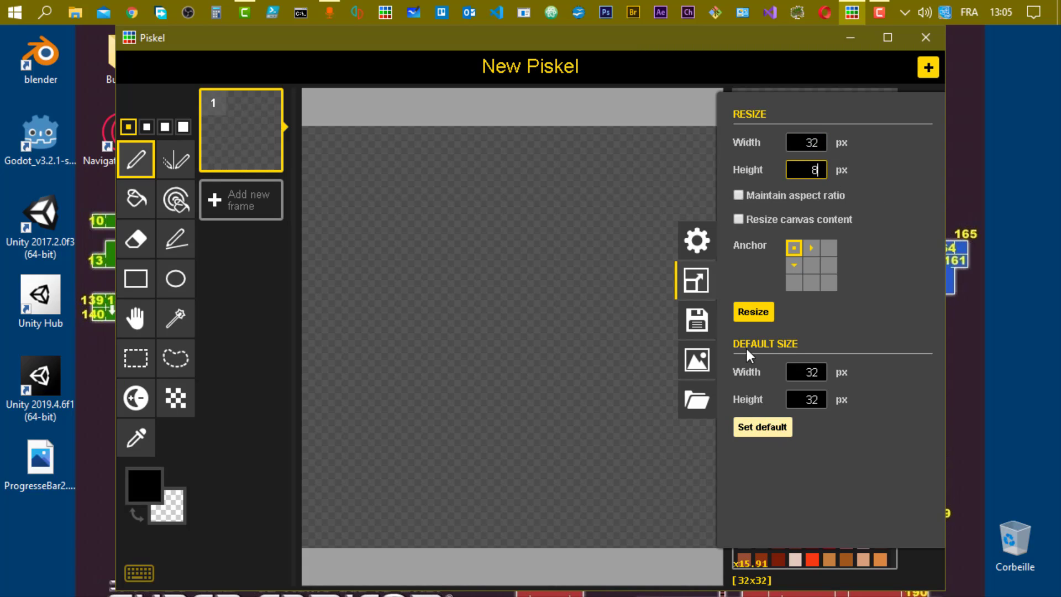
left_click(761, 316)
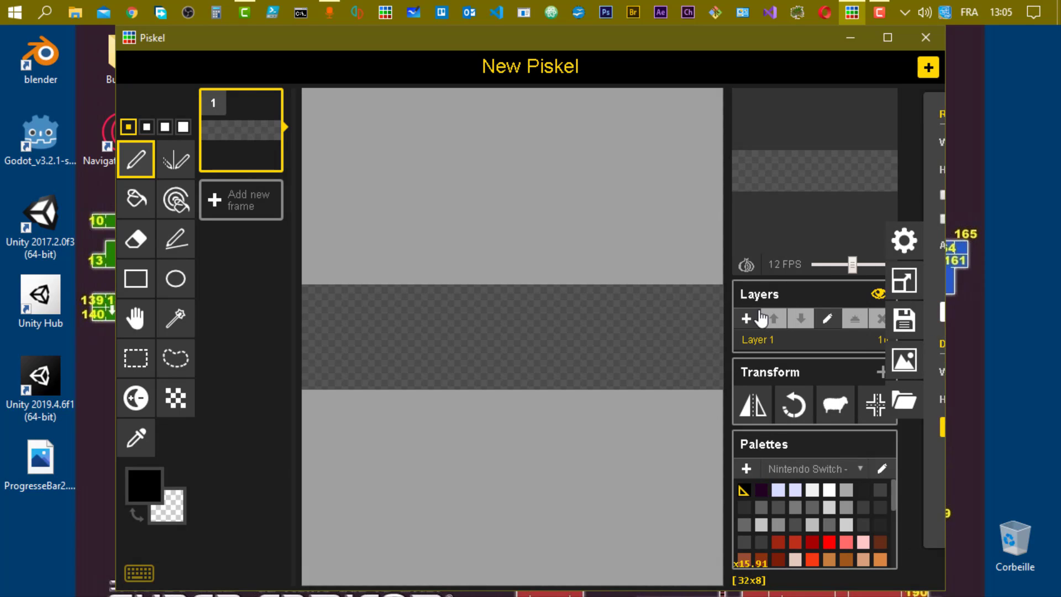
left_click(532, 330)
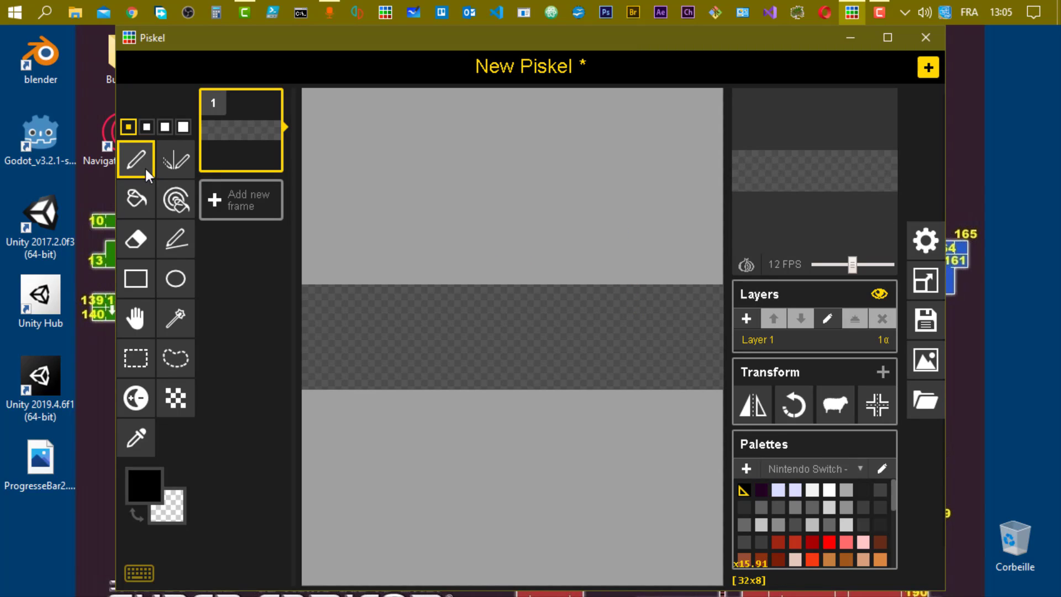
Fill the whole canvas with the bright orange-red from the Nintendo Switch palette using the paint bucket.
left_click(161, 204)
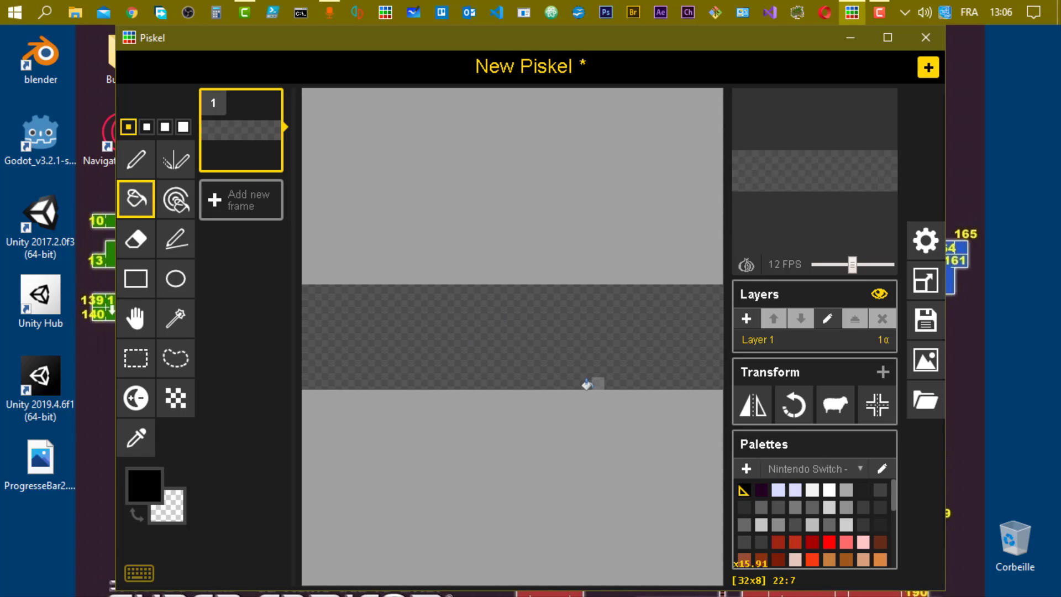
scroll(814, 531, "down", 3)
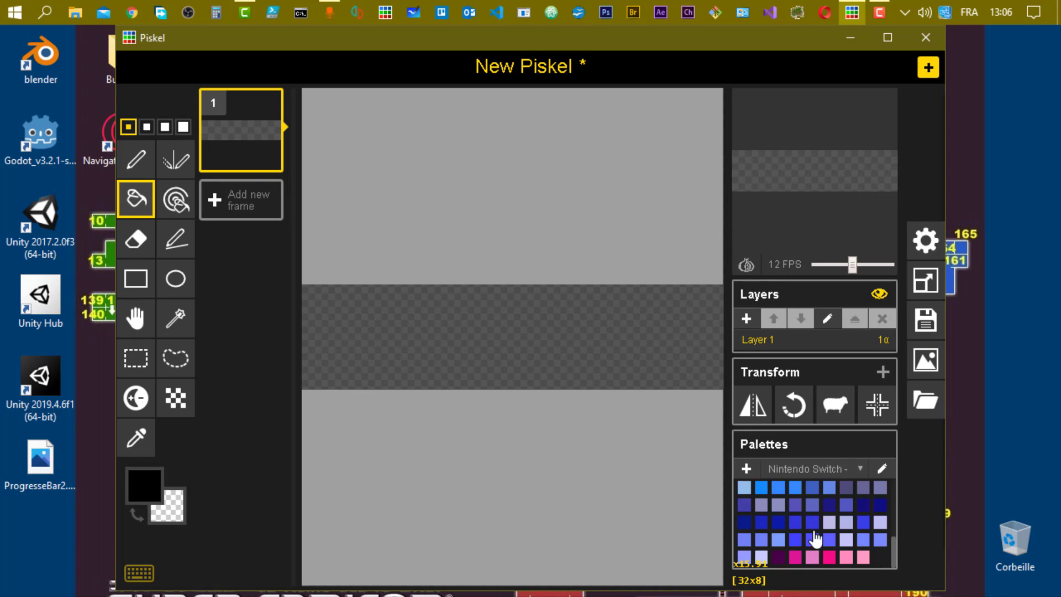
scroll(816, 538, "up", 3)
scroll(822, 537, "down", 3)
scroll(827, 540, "up", 3)
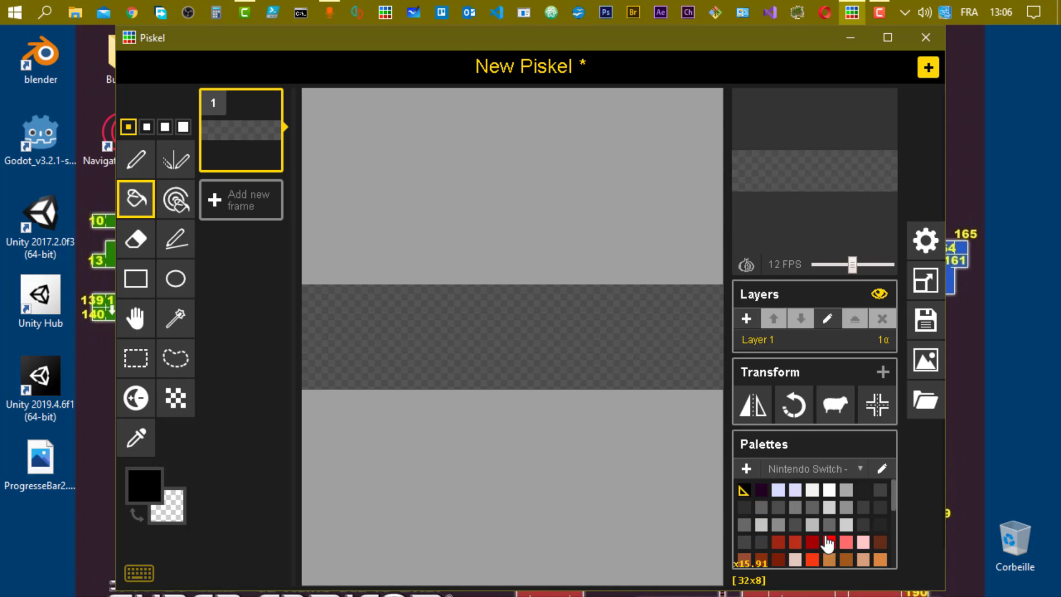
scroll(818, 552, "down", 3)
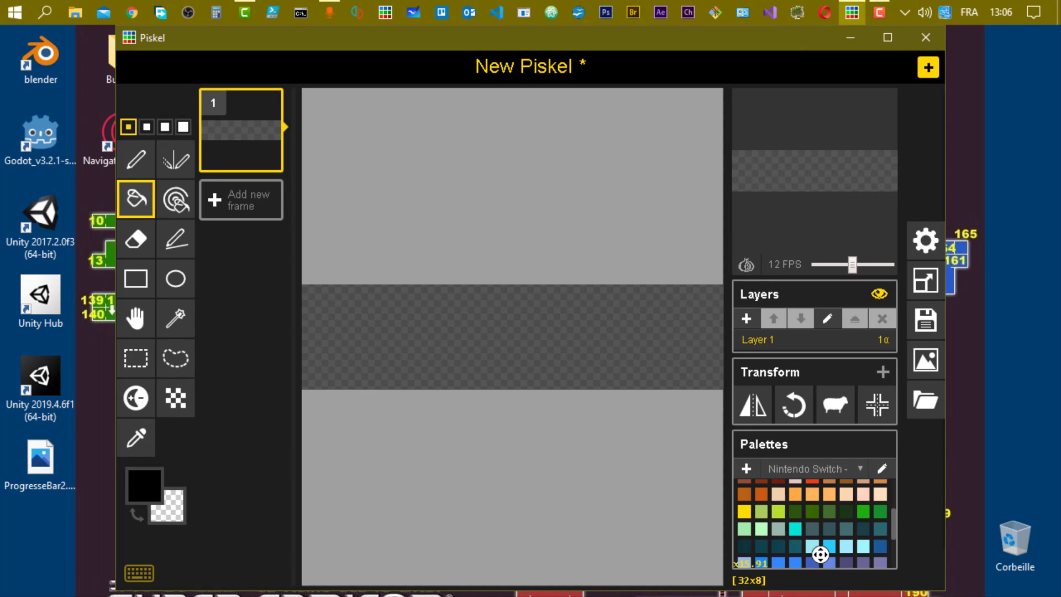
scroll(821, 549, "up", 2)
left_click(815, 488)
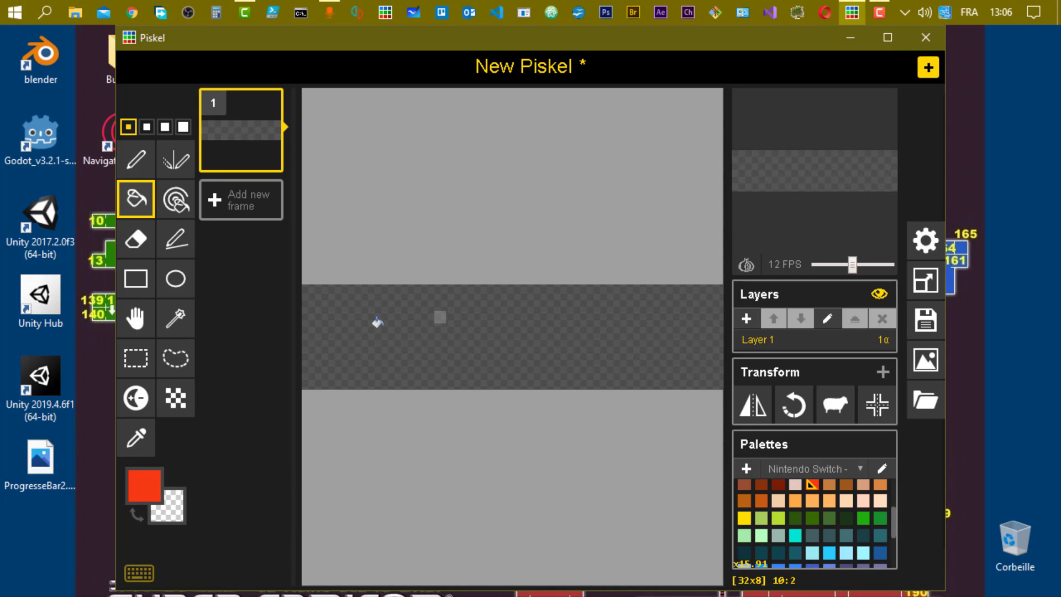
left_click(383, 313)
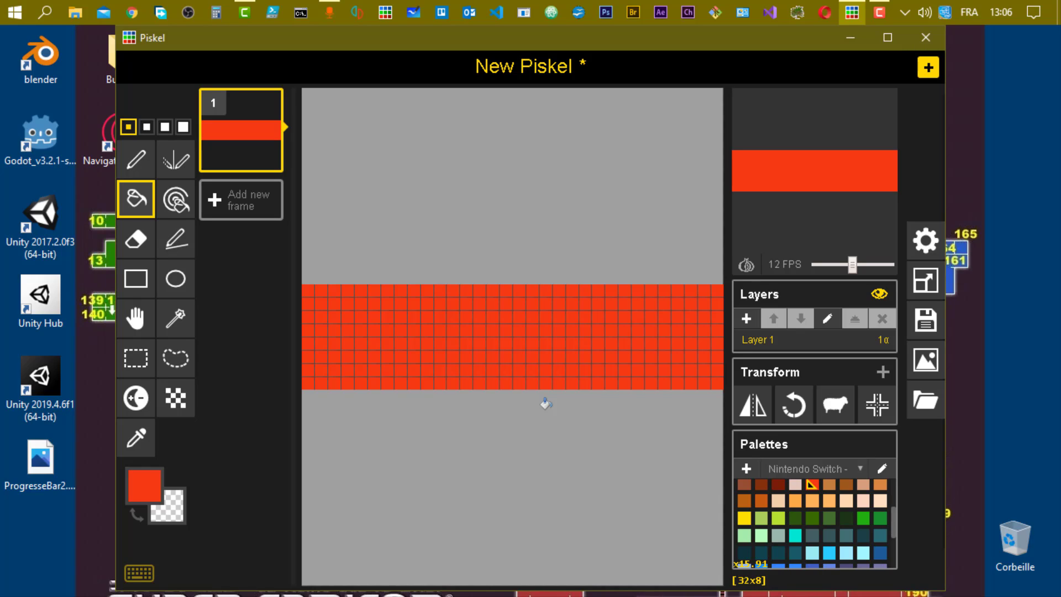
Duplicate the first frame with its solid orange-red fill.
scroll(874, 525, "up", 3)
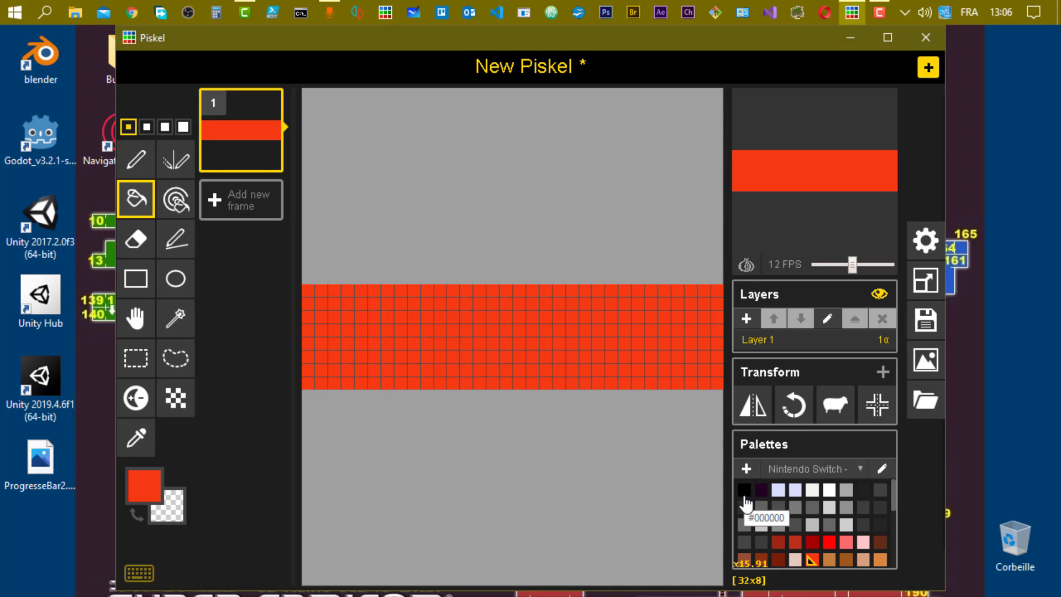
mouse_move(257, 117)
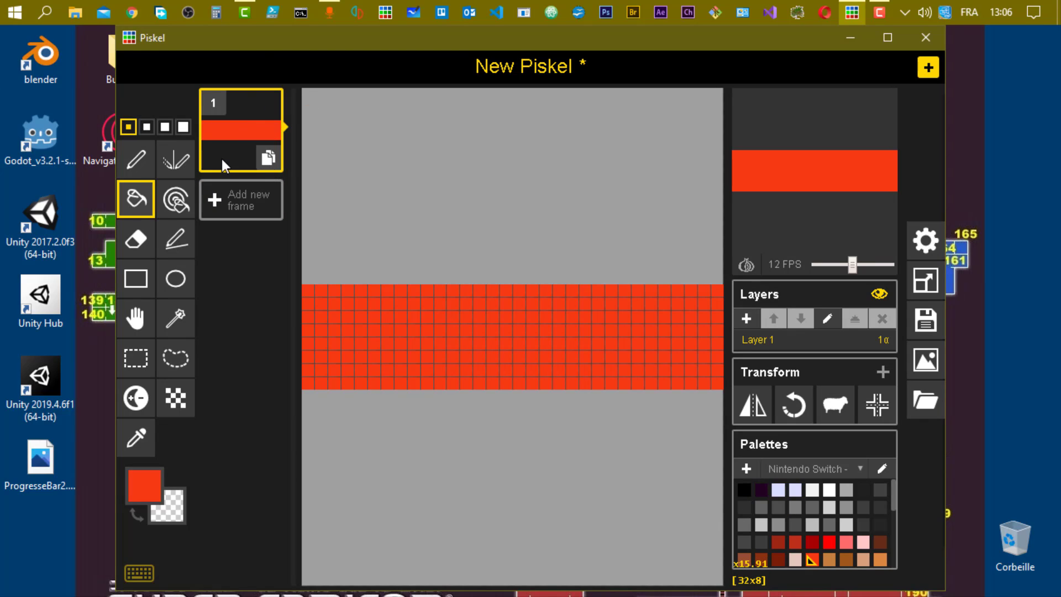
left_click(268, 159)
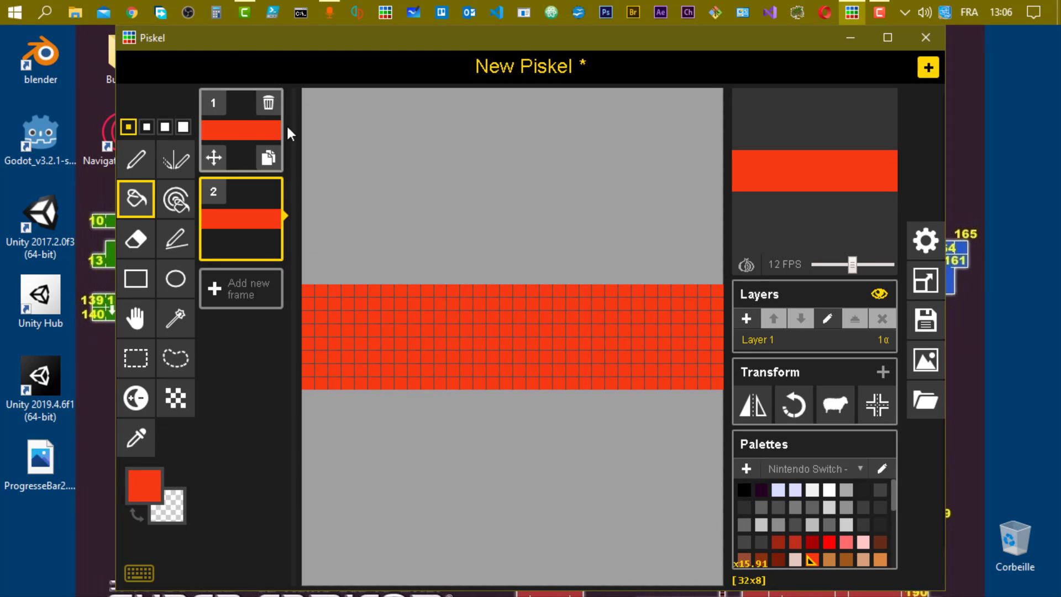
Move the duplicated frame ahead of the original one in the frame list.
mouse_move(242, 102)
mouse_move(246, 226)
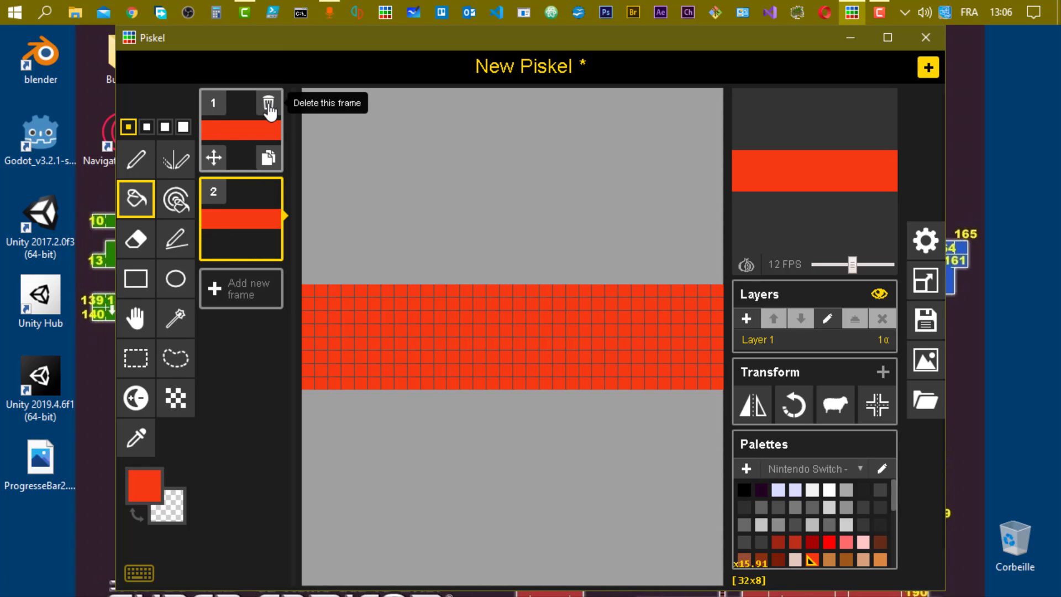
mouse_move(272, 199)
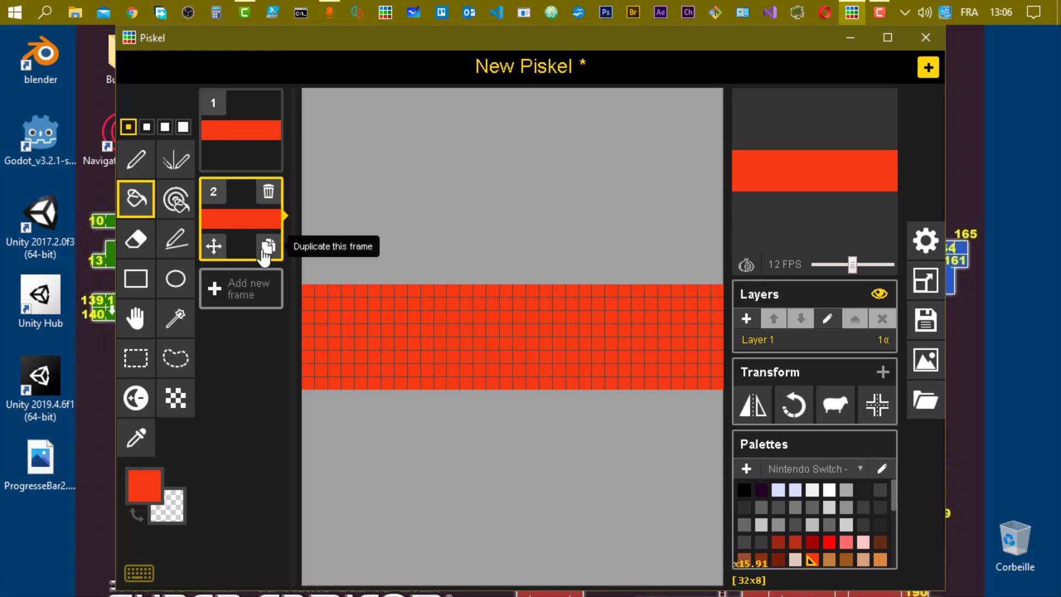
left_click_drag(215, 249, 227, 138)
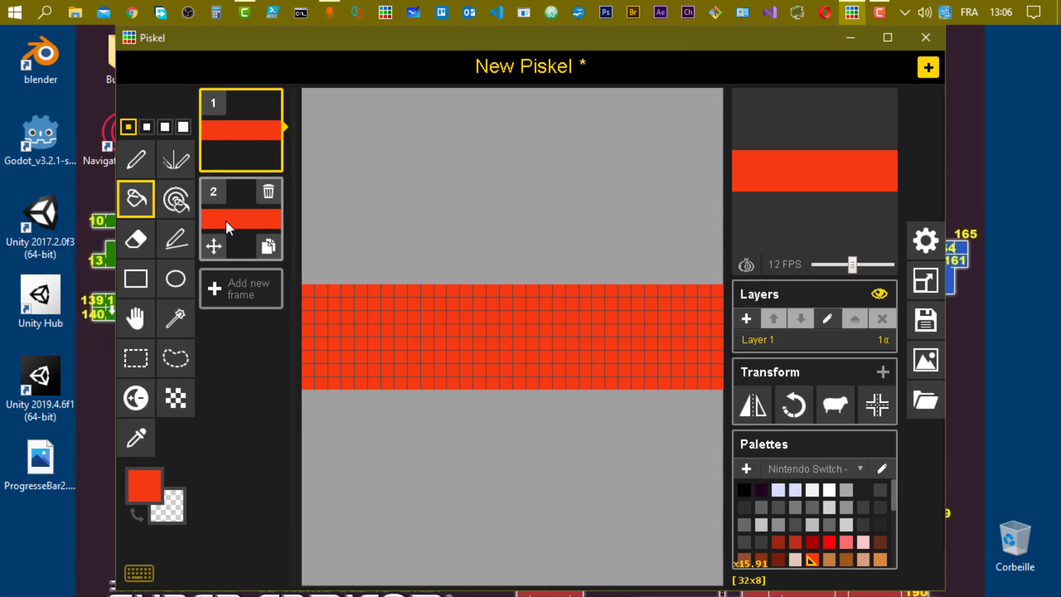
In frame 2, paint a black block 4 pixels wide and 6 pixels high near the bar's left end with the largest pen size.
left_click(233, 218)
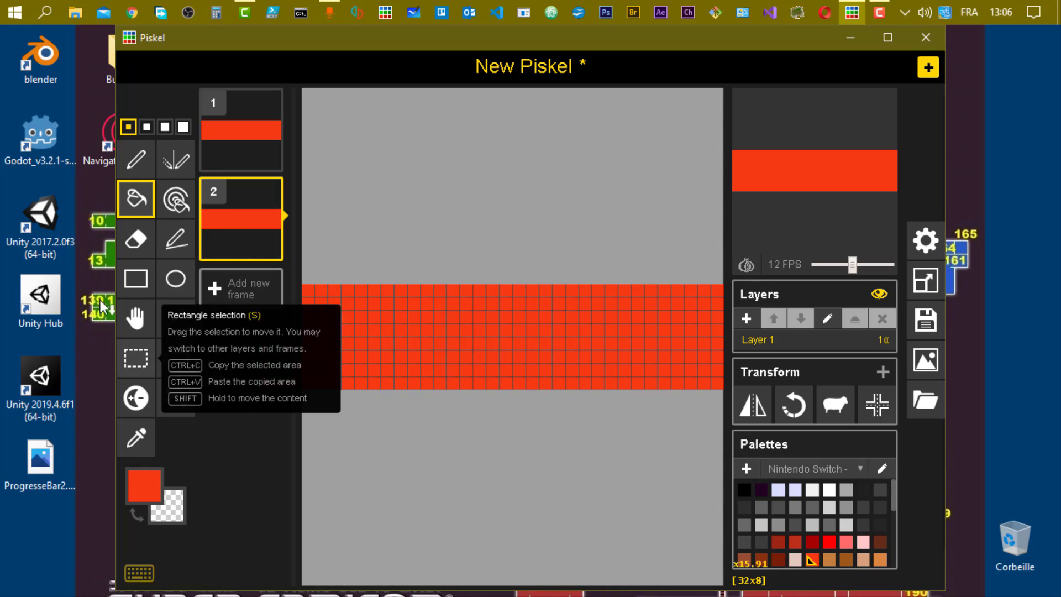
left_click(134, 160)
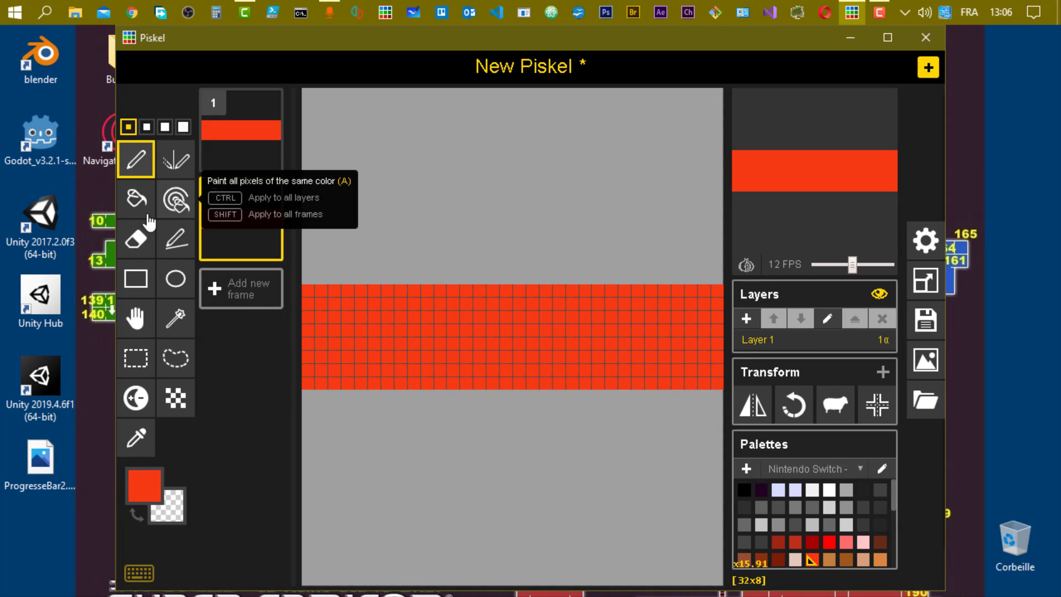
left_click(147, 128)
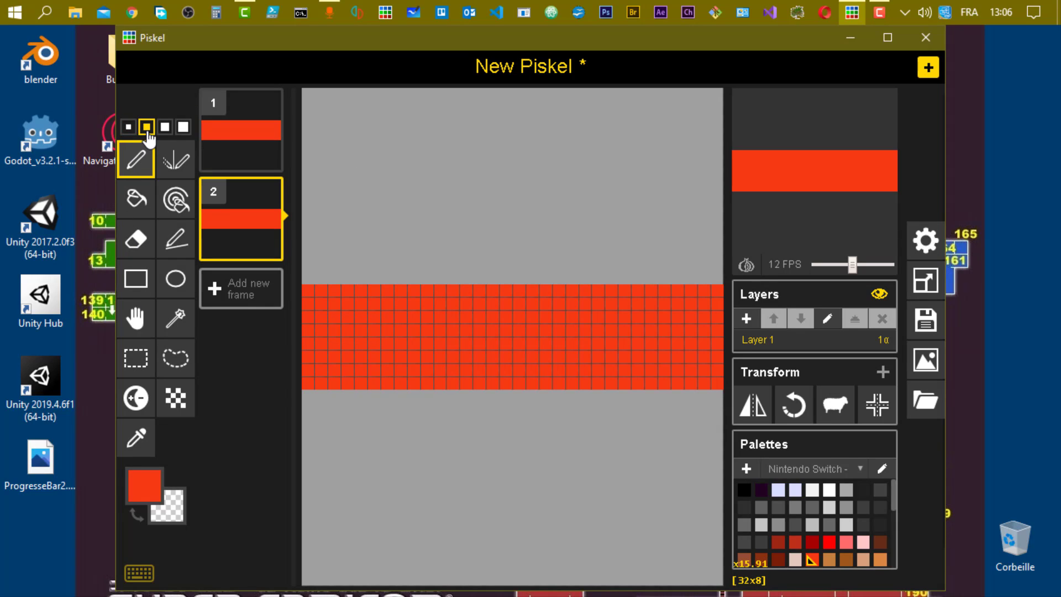
left_click(165, 127)
left_click(183, 128)
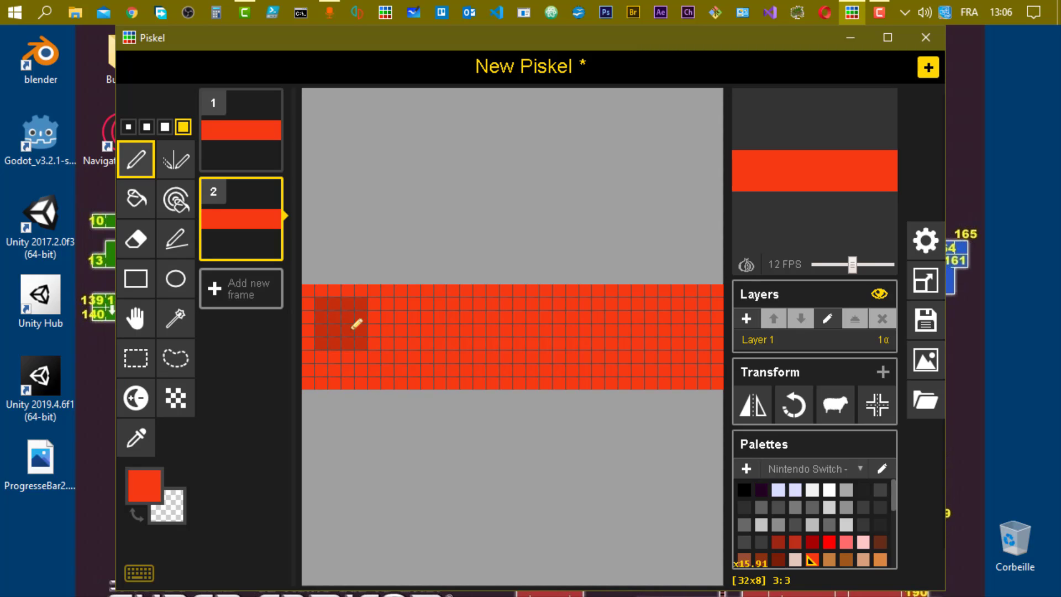
left_click(744, 492)
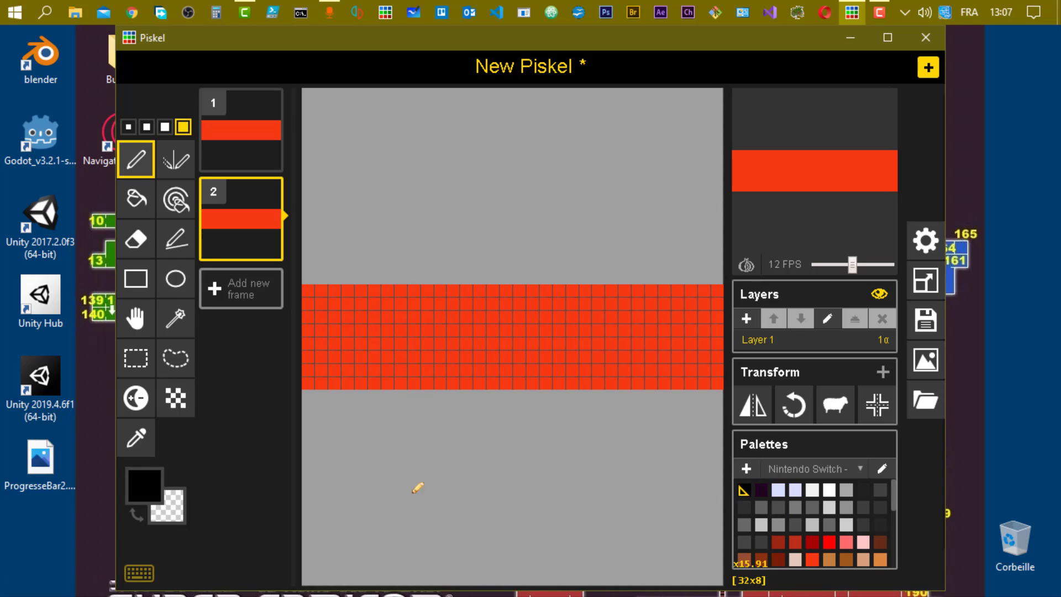
left_click_drag(356, 326, 356, 356)
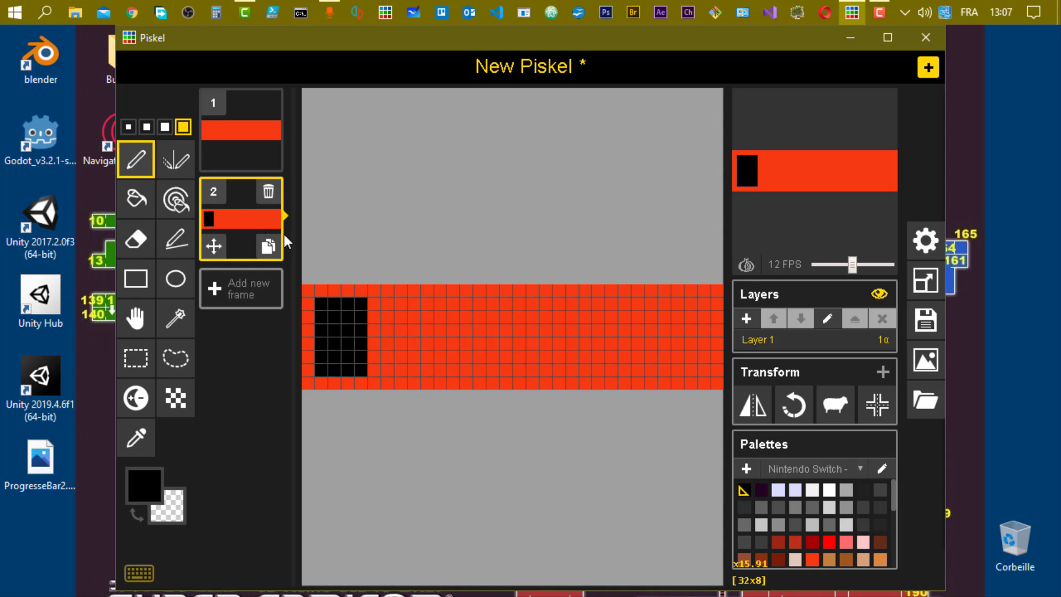
Slow the animation preview down to 3 FPS.
mouse_move(755, 176)
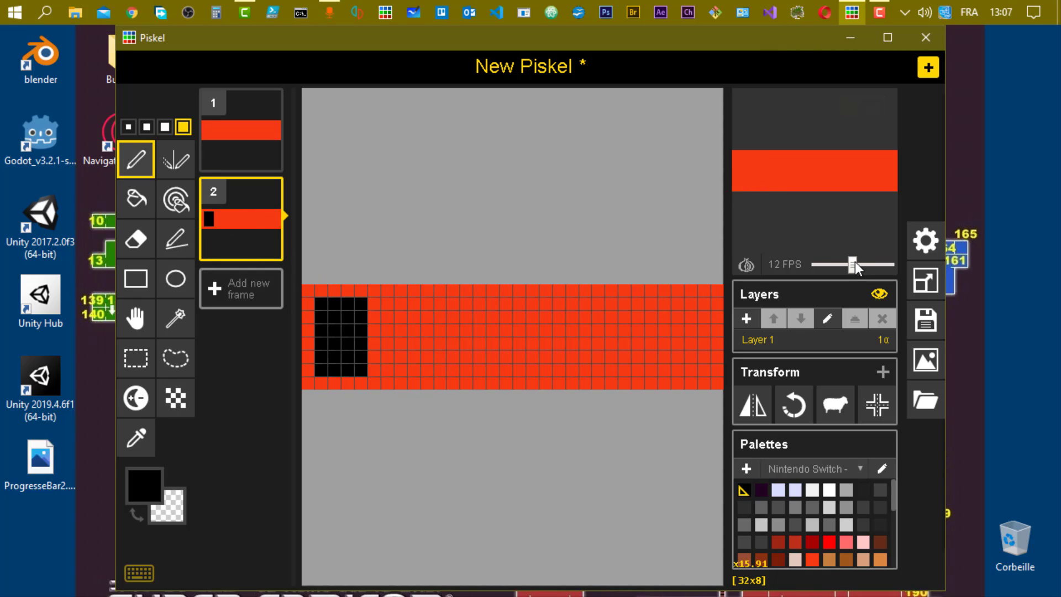
left_click_drag(854, 263, 826, 268)
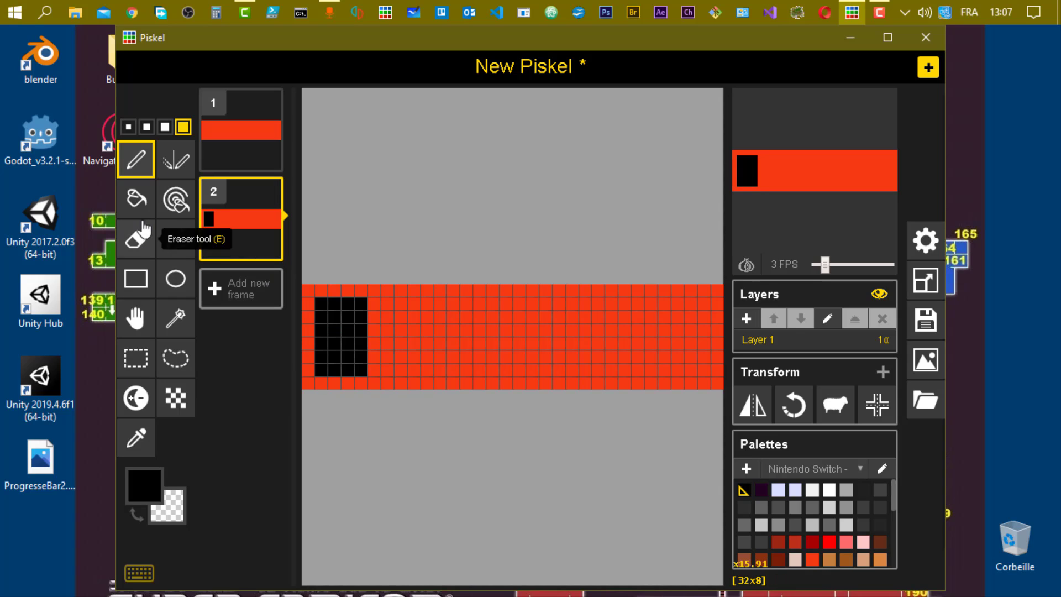
Edge the black block's right and bottom sides with a one-pixel line in #d7dcff and duplicate frame 2.
left_click(778, 490)
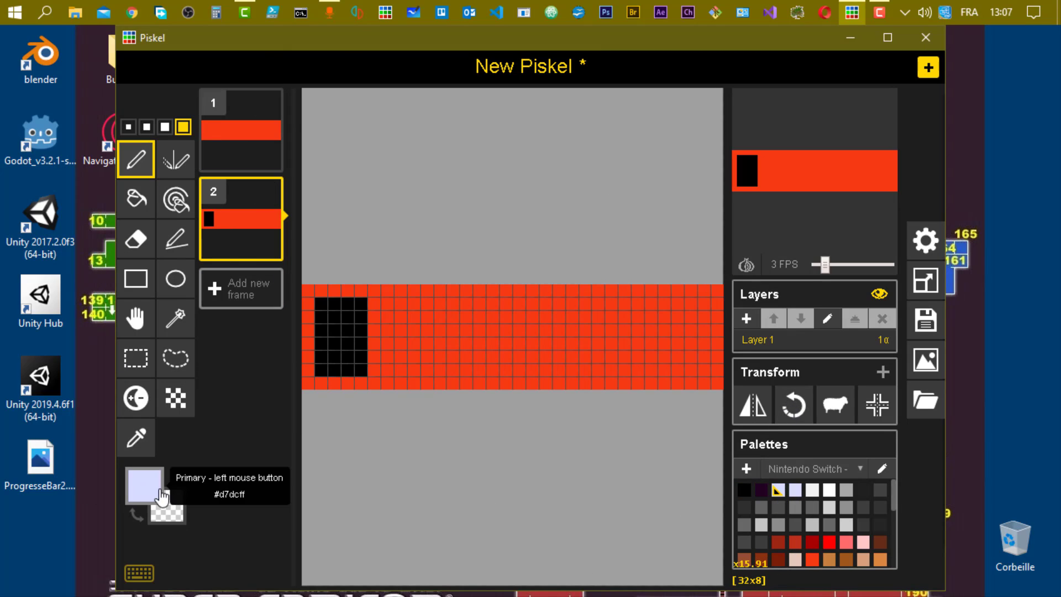
left_click(128, 127)
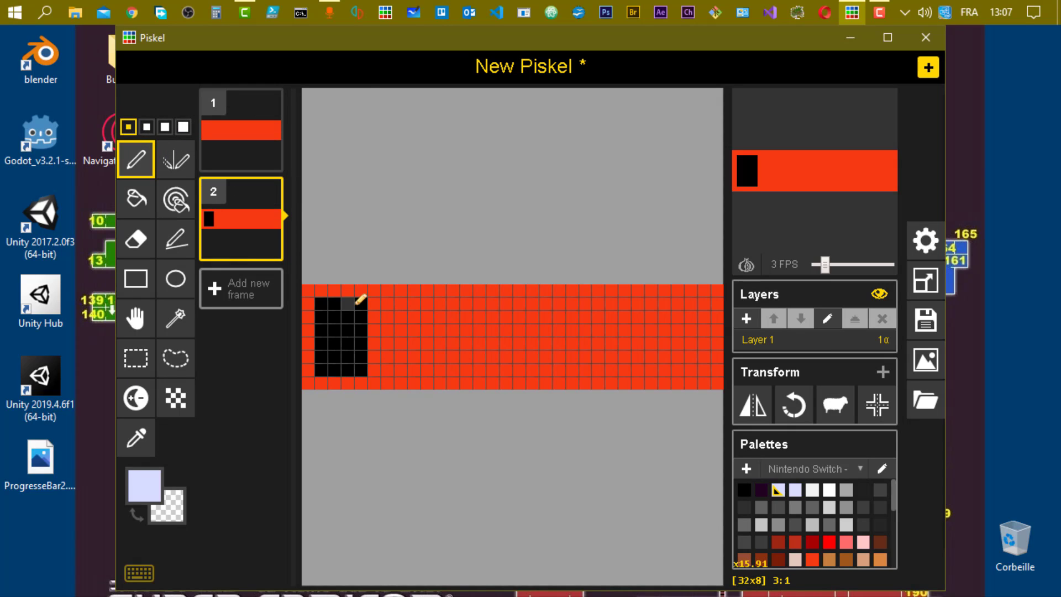
mouse_move(361, 301)
left_mouse_down()
mouse_move(355, 368)
mouse_move(319, 368)
left_mouse_up()
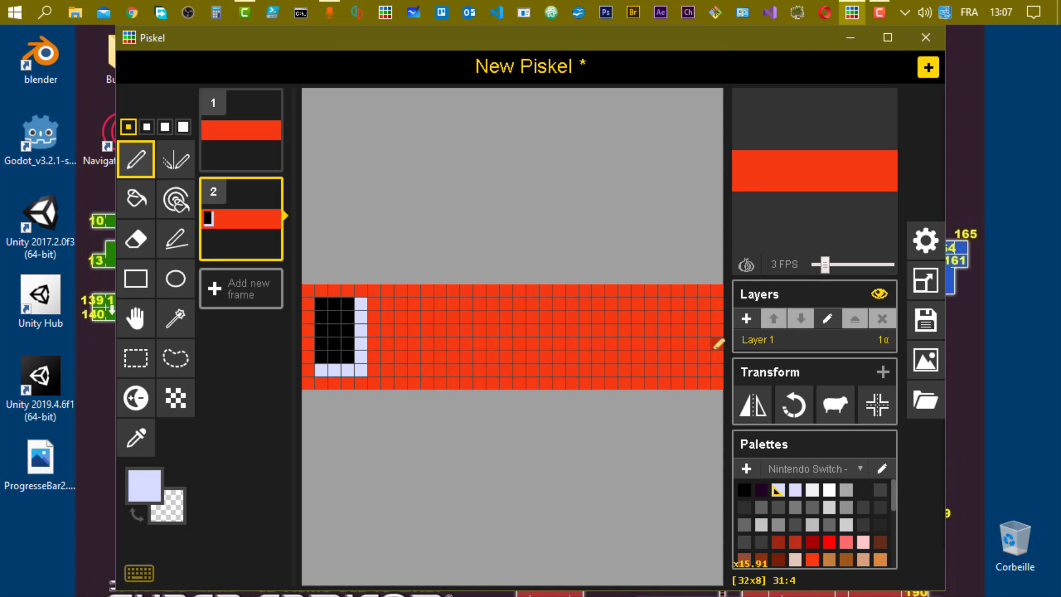
left_click(269, 248)
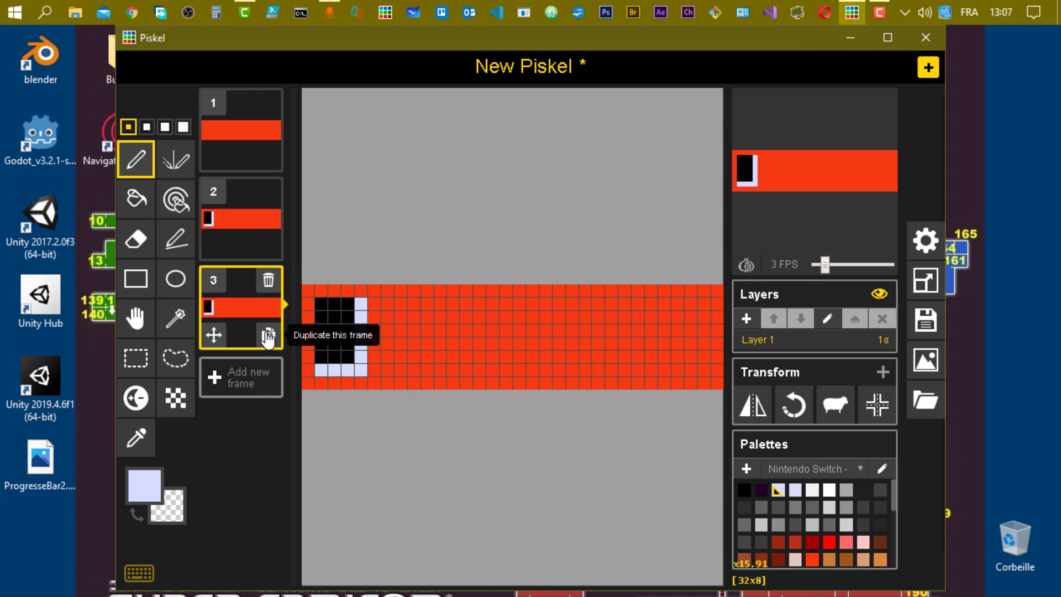
left_click(142, 365)
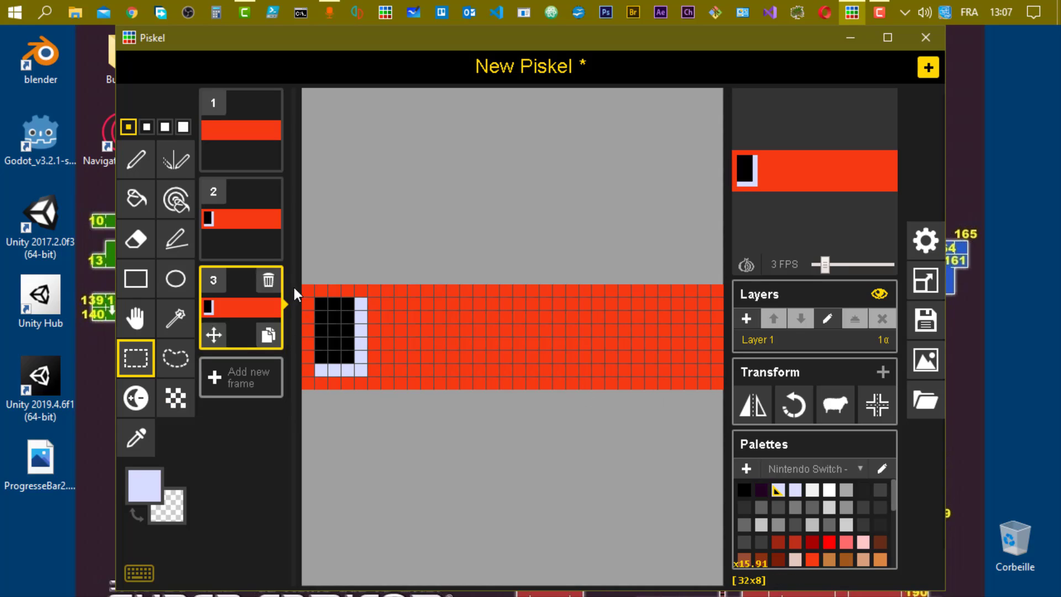
left_click_drag(314, 299, 363, 370)
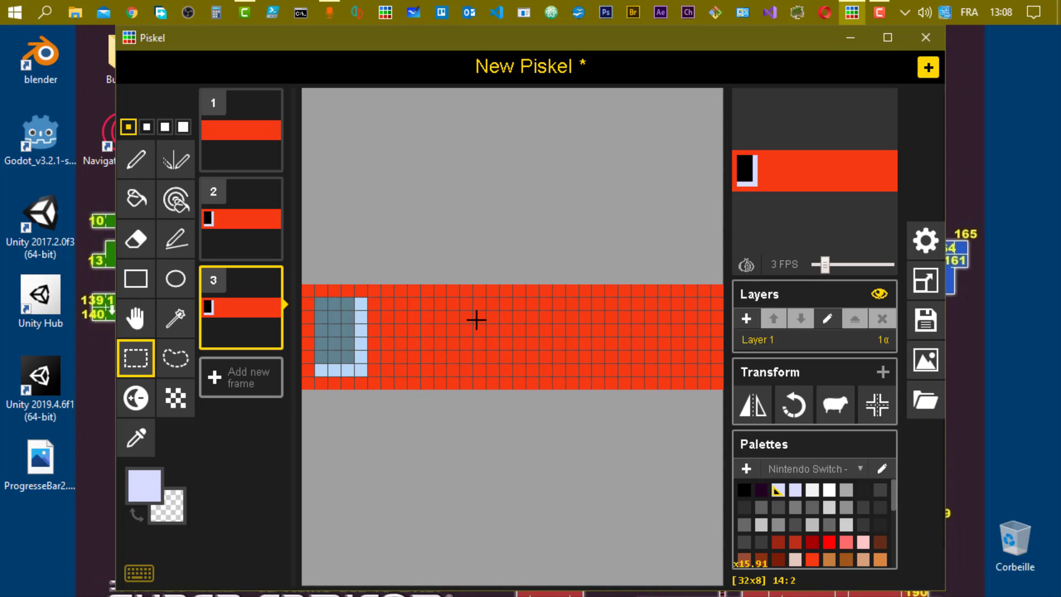
left_click(136, 159)
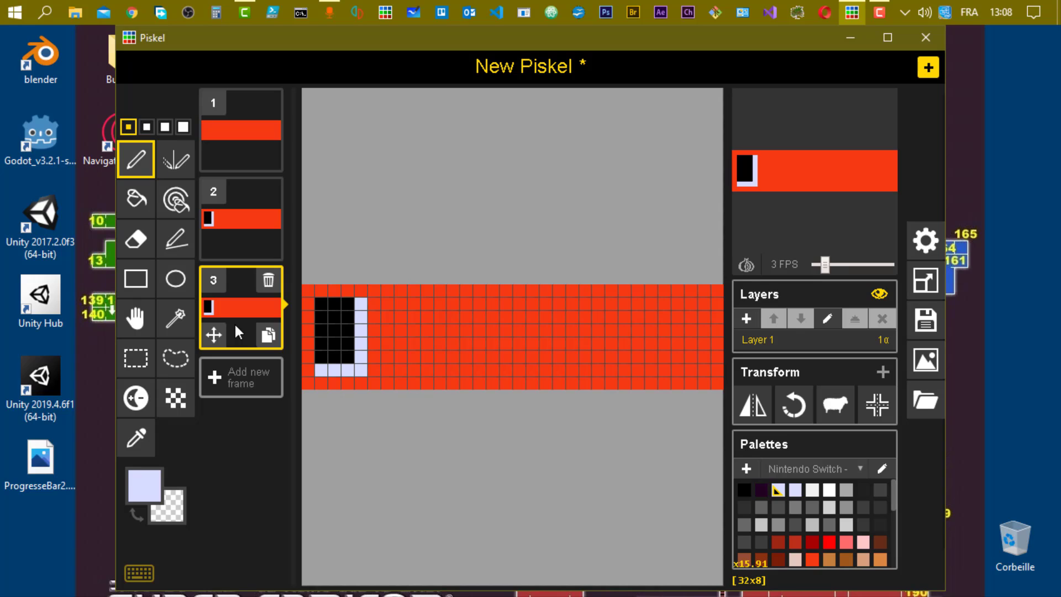
In frame 3, paint a second block in #d7dcff, 4 by 6 pixels, one pixel right of the first using the largest pen size.
mouse_move(254, 311)
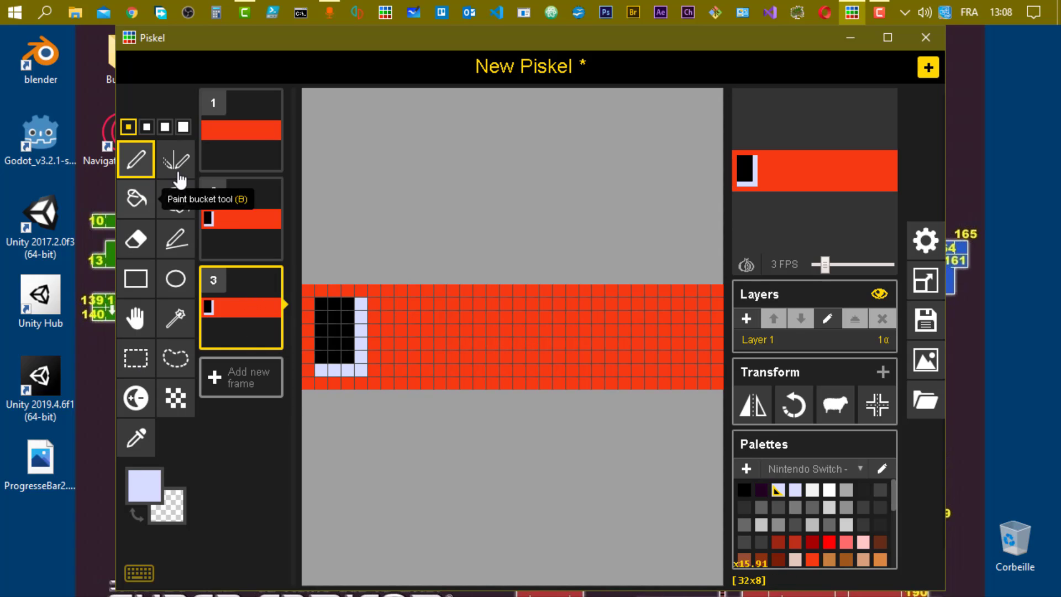
left_click(183, 127)
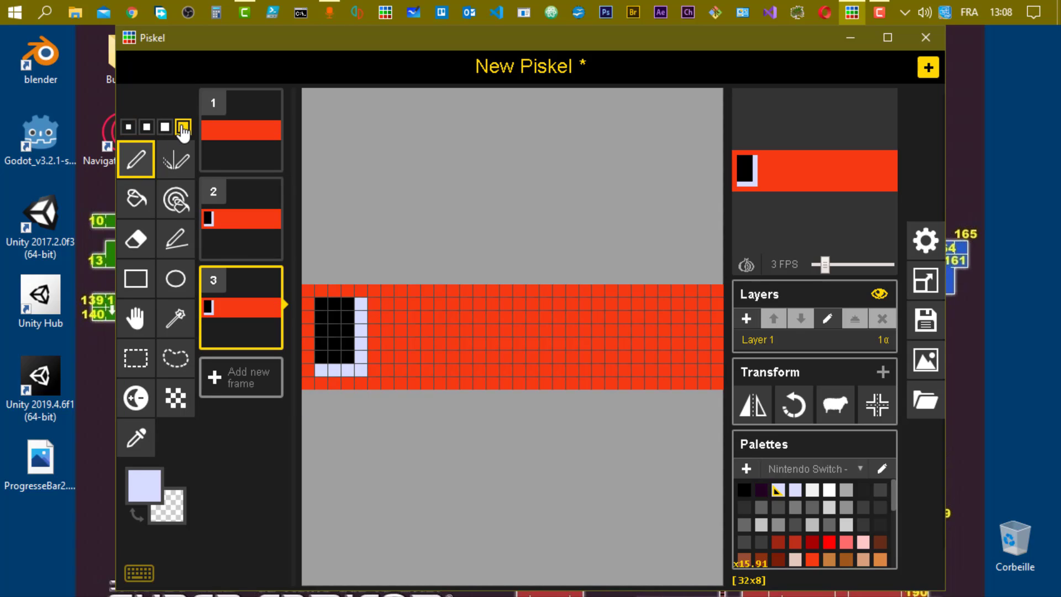
left_click_drag(426, 330, 425, 354)
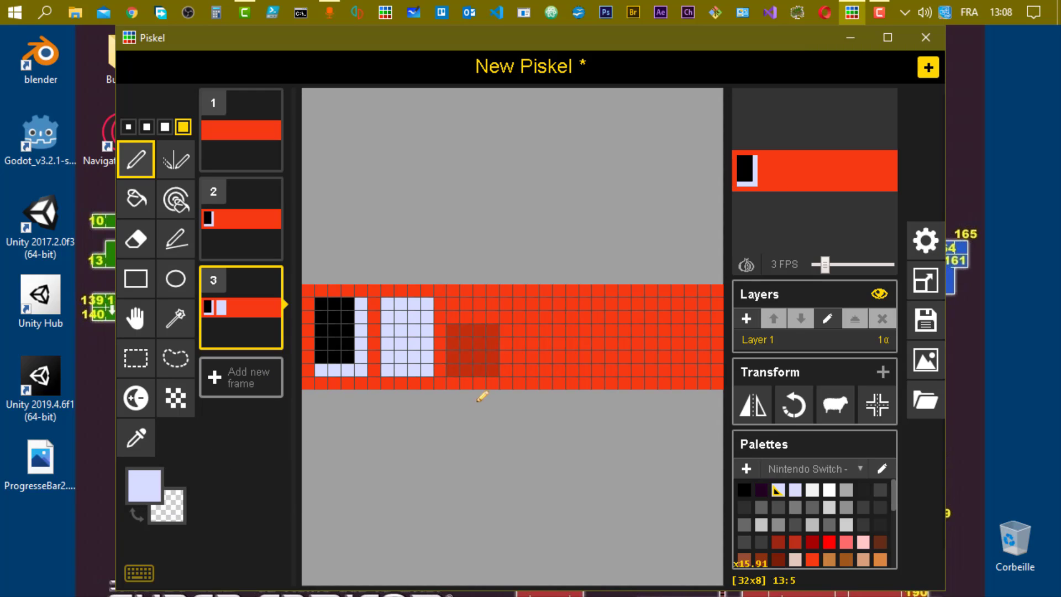
Repaint the second block in frame 3 black with the largest pen size and duplicate frame 3.
left_click(744, 490)
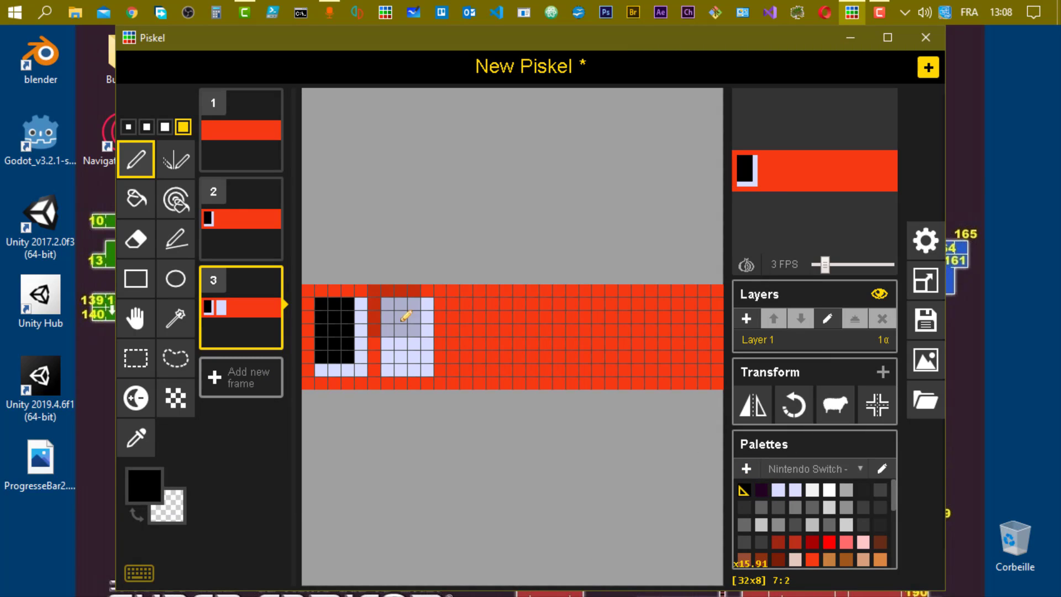
left_click_drag(418, 331, 416, 355)
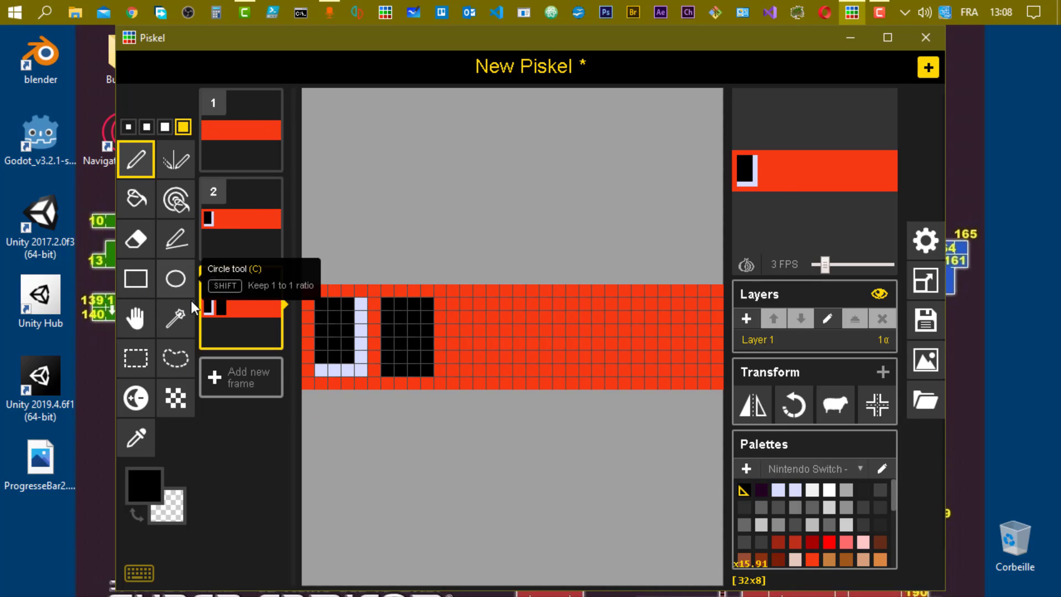
mouse_move(231, 304)
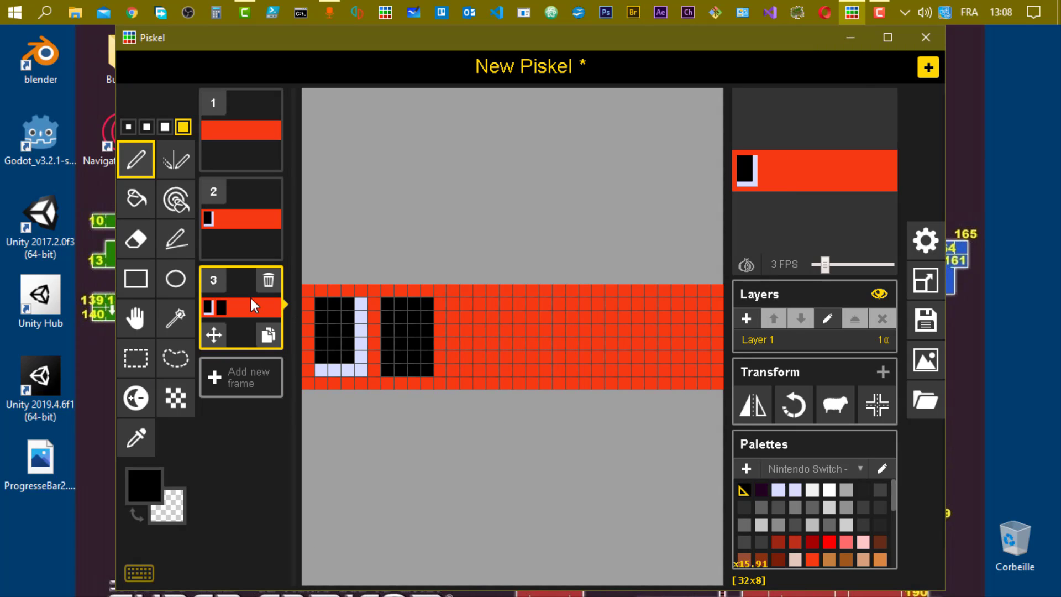
left_click(267, 335)
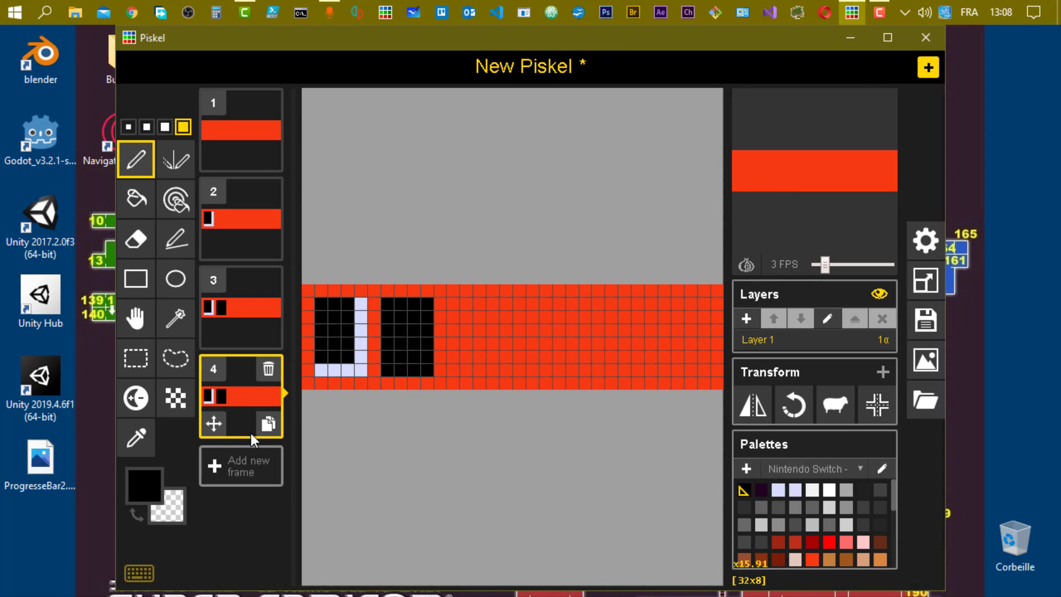
Add a third black 4 by 6 pixel block in frame 4 and a fourth in frame 5, one pixel apart, duplicating each frame once painted.
left_click(486, 329)
left_click_drag(489, 326, 490, 354)
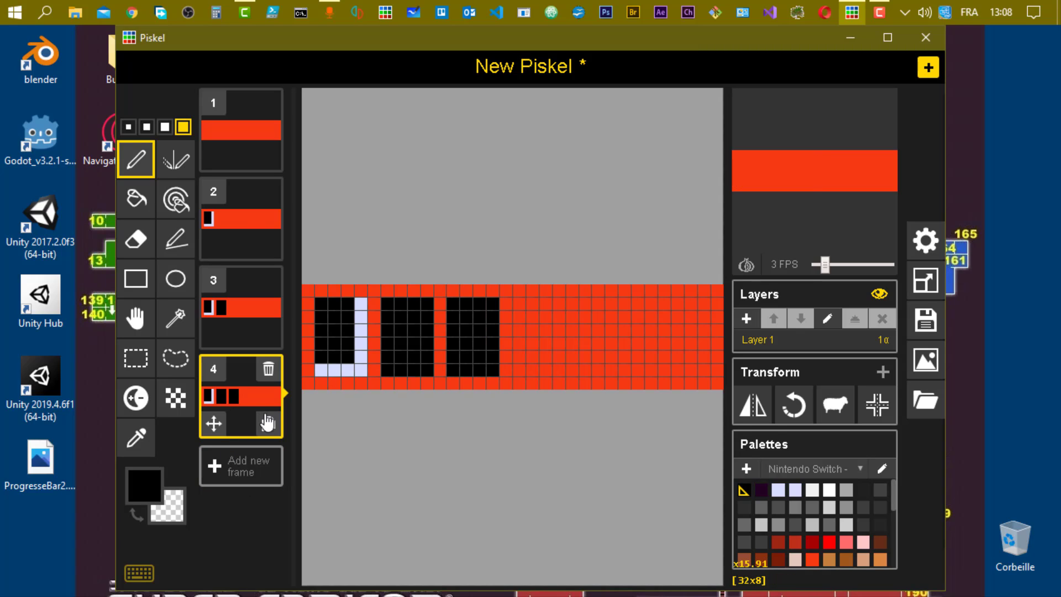
left_click(270, 431)
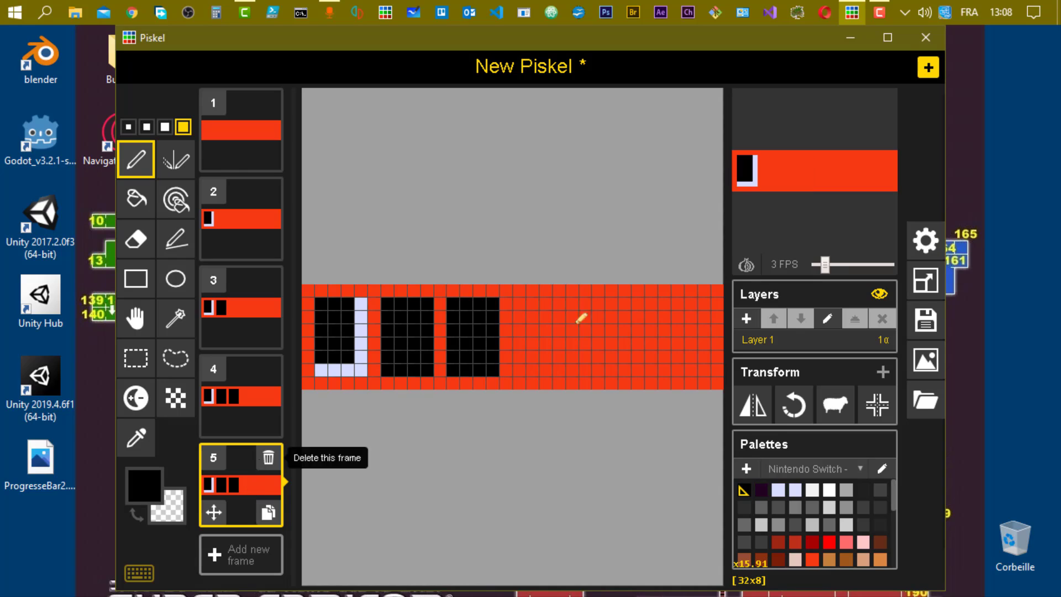
left_click_drag(558, 323, 558, 352)
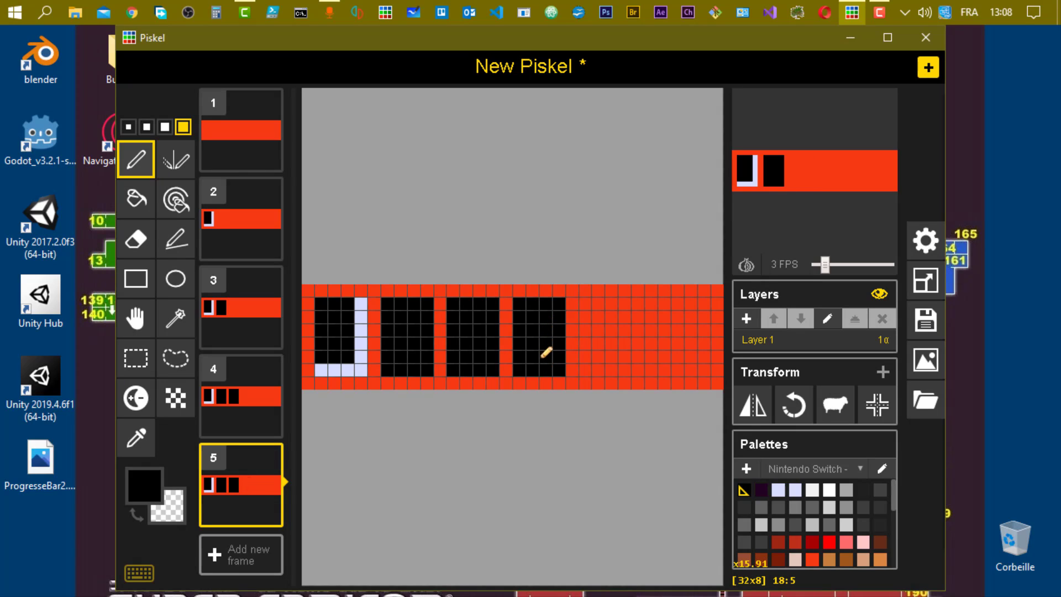
left_click(269, 512)
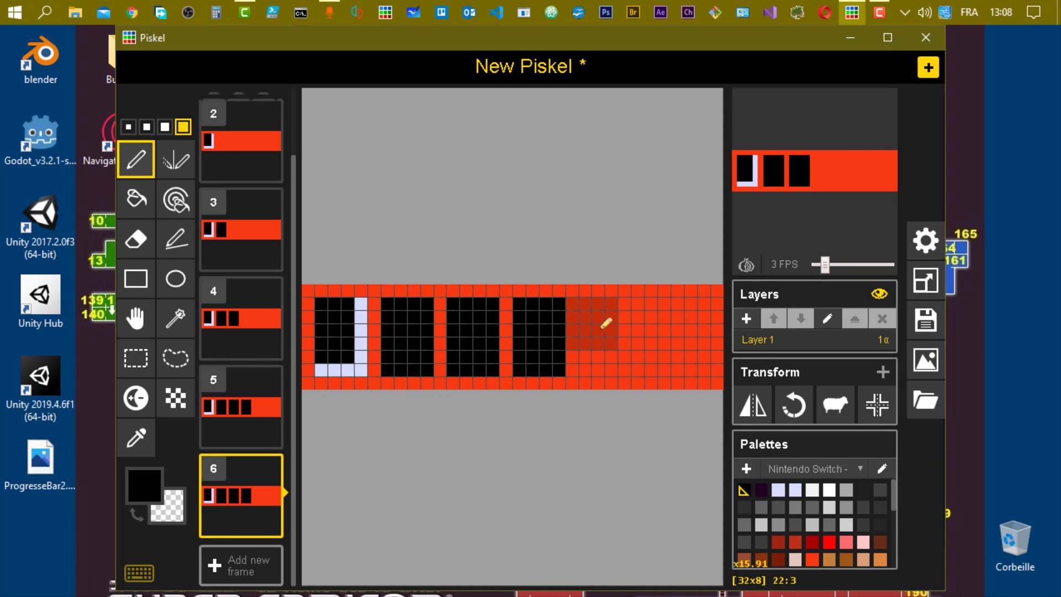
Paint a fifth black 4 by 6 pixel block in frame 6, duplicate that frame, and paint a sixth block in frame 7, keeping one-pixel gaps.
left_click_drag(614, 320, 613, 348)
mouse_move(254, 490)
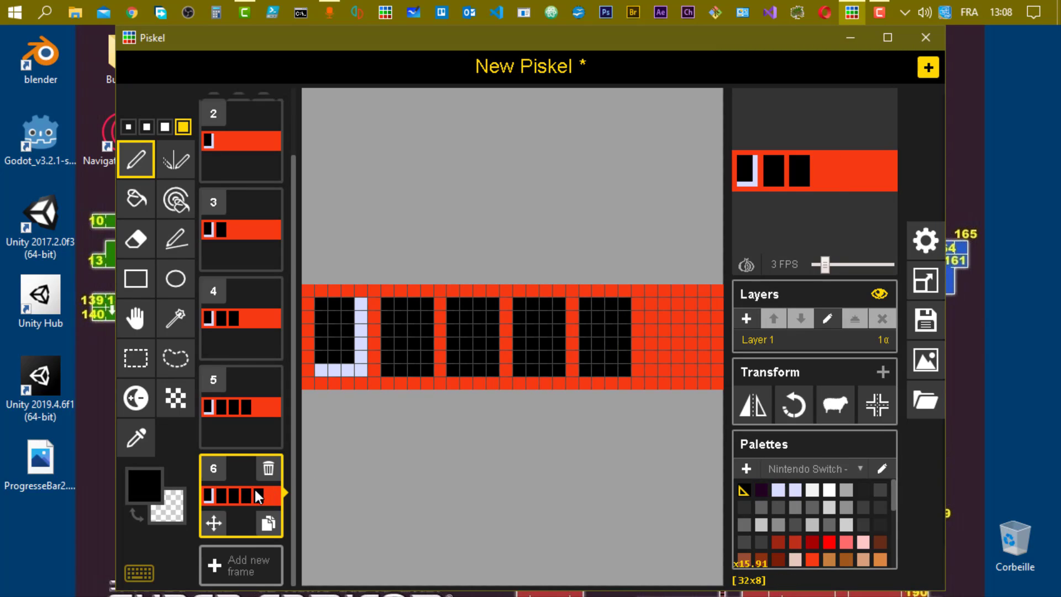
left_click(267, 523)
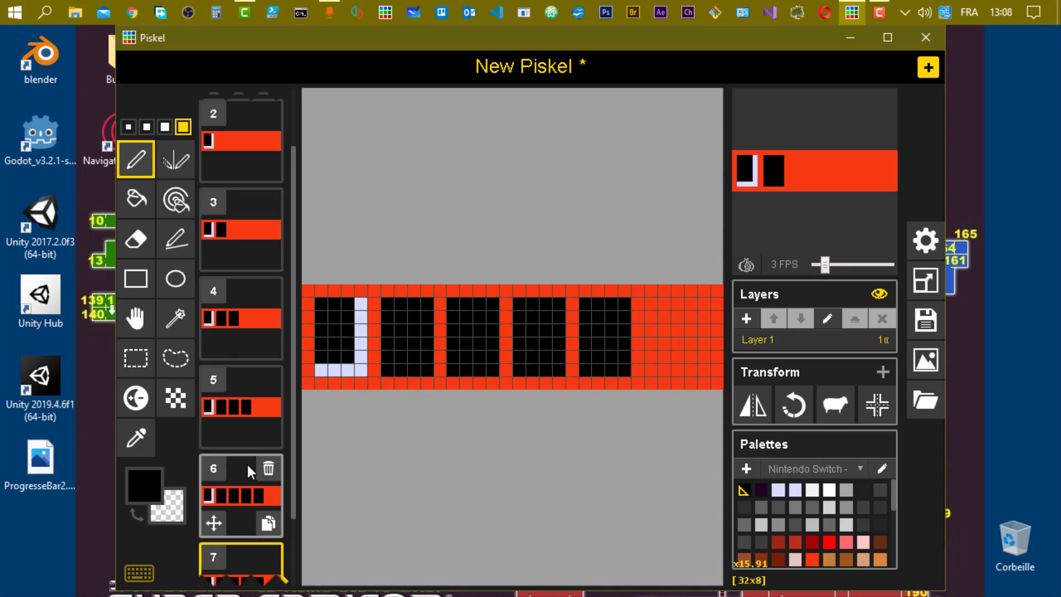
scroll(246, 462, "down", 1)
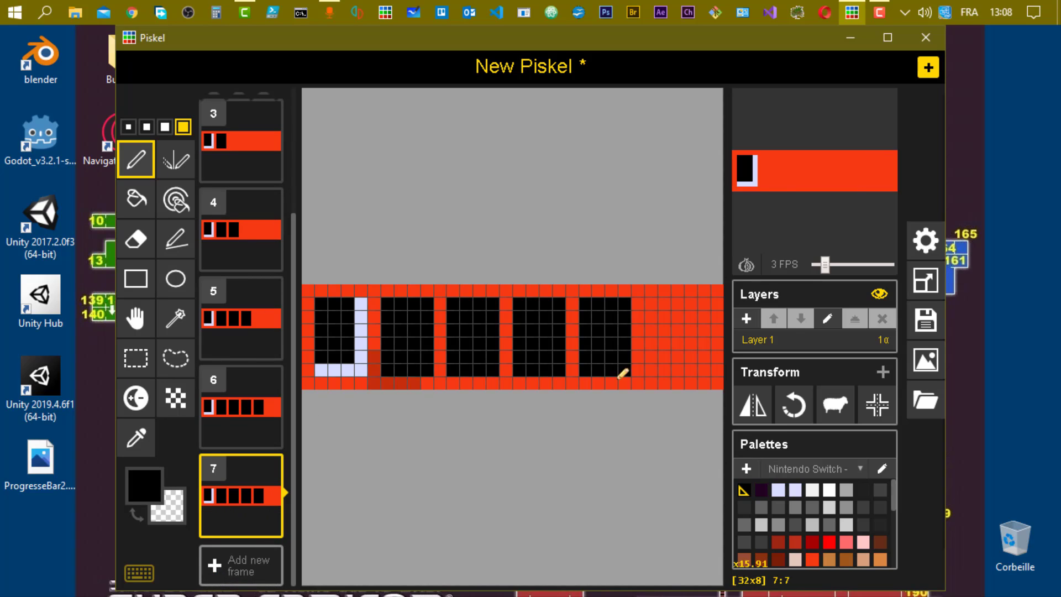
left_click_drag(687, 317, 686, 348)
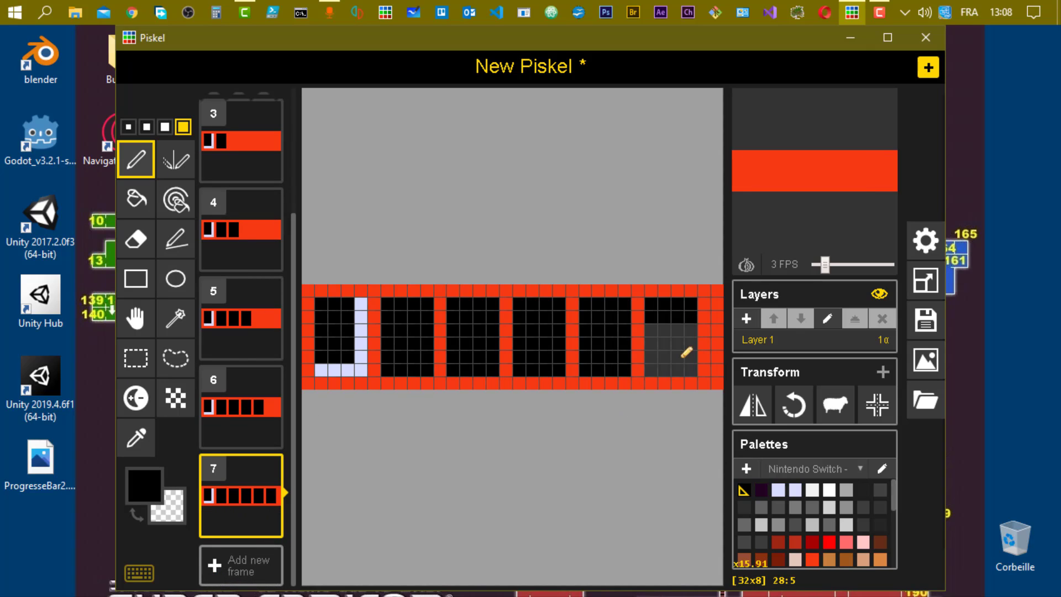
left_click(685, 357)
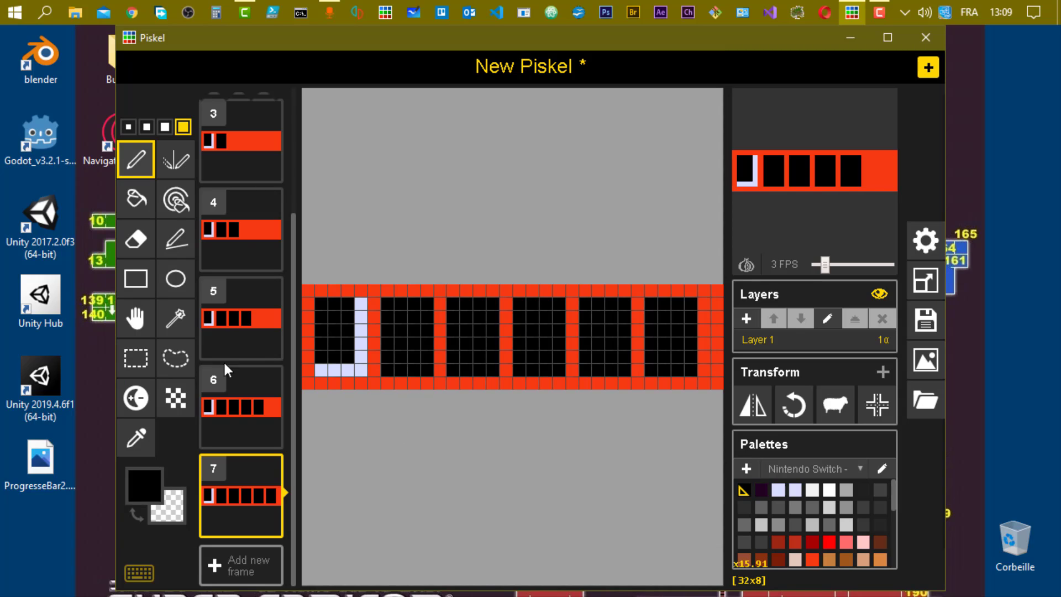
In frame 4, edge the right and bottom sides of the second and third black blocks with a one-pixel line in #d7dcff.
left_click(233, 327)
left_click(245, 253)
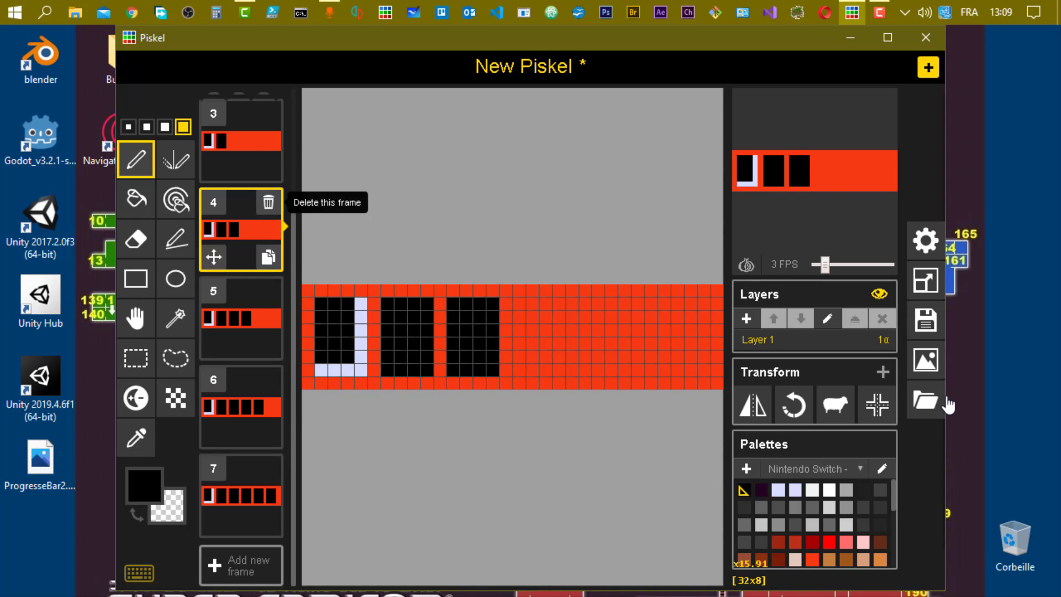
left_click(778, 490)
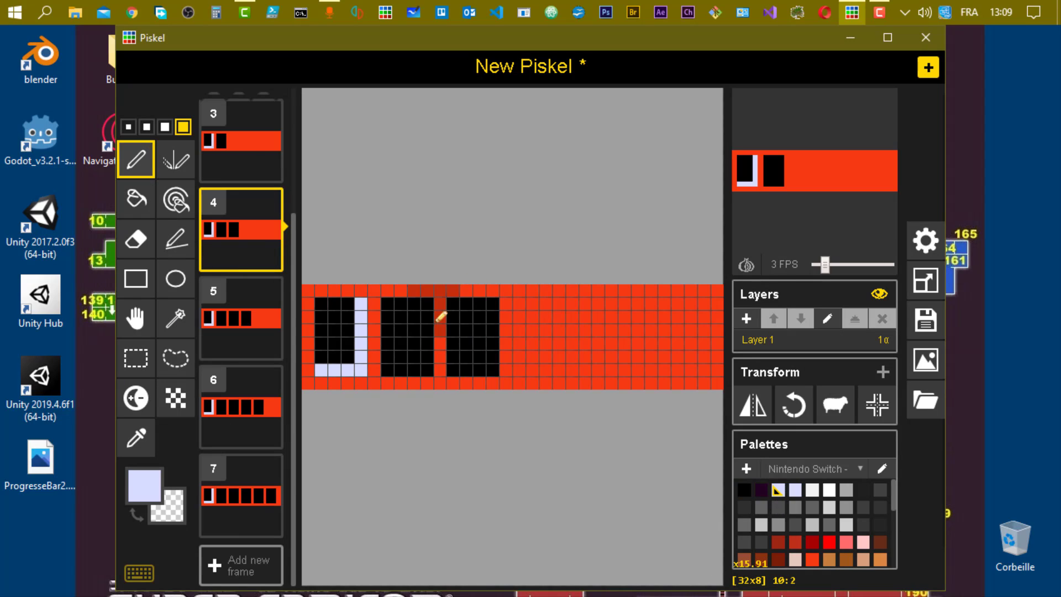
left_click(128, 126)
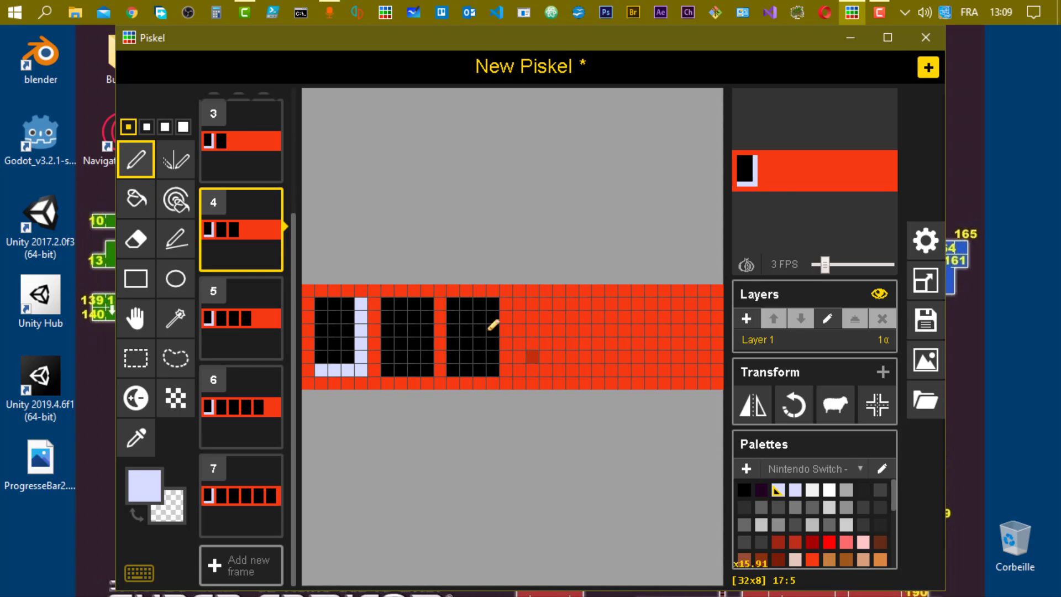
mouse_move(427, 301)
left_mouse_down()
mouse_move(424, 373)
mouse_move(387, 371)
mouse_move(419, 369)
left_mouse_up()
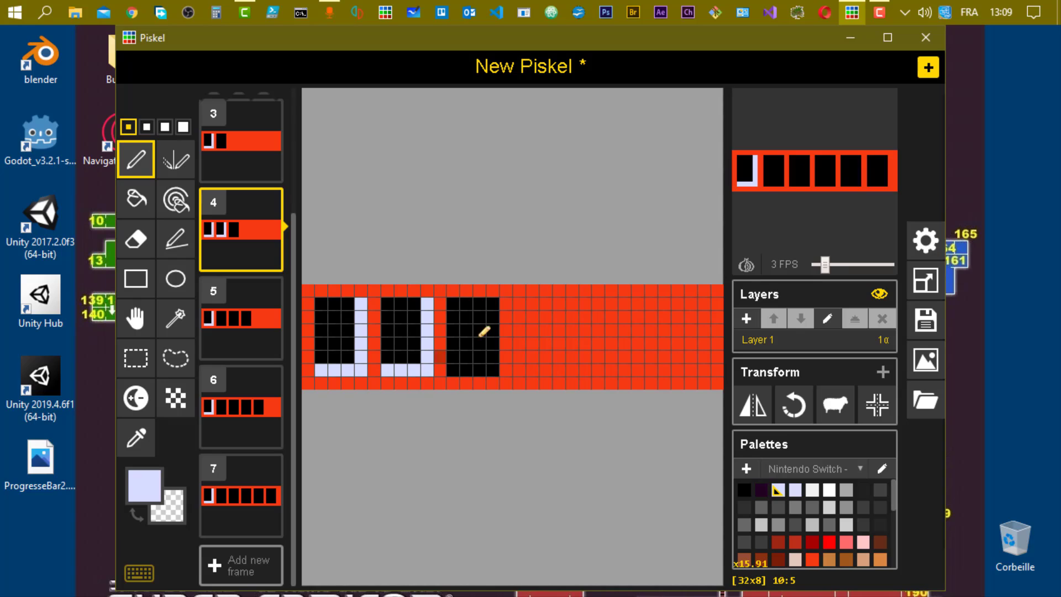
mouse_move(500, 303)
left_mouse_down()
mouse_move(490, 366)
mouse_move(455, 373)
mouse_move(481, 368)
left_mouse_up()
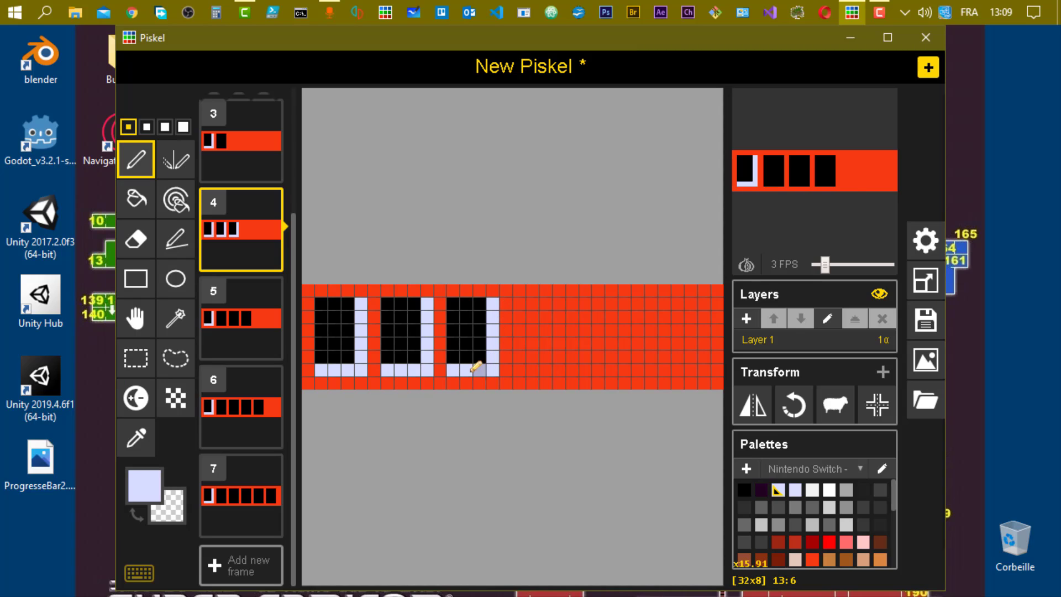
In frame 5, edge the right and bottom sides of the second, third and fourth black blocks in #d7dcff.
left_click(254, 317)
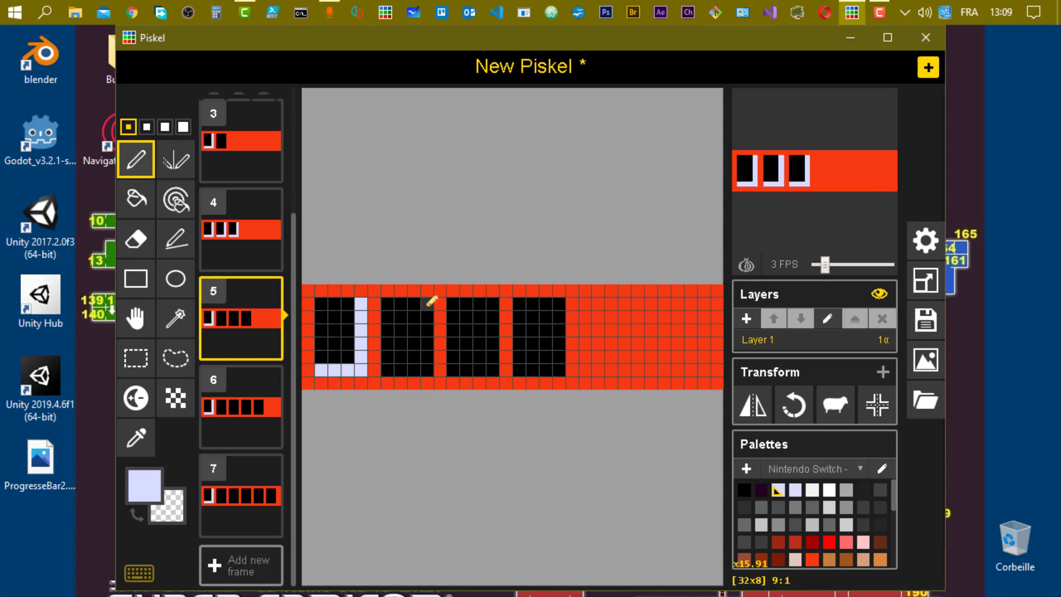
mouse_move(429, 303)
left_mouse_down()
mouse_move(429, 367)
mouse_move(387, 369)
left_mouse_up()
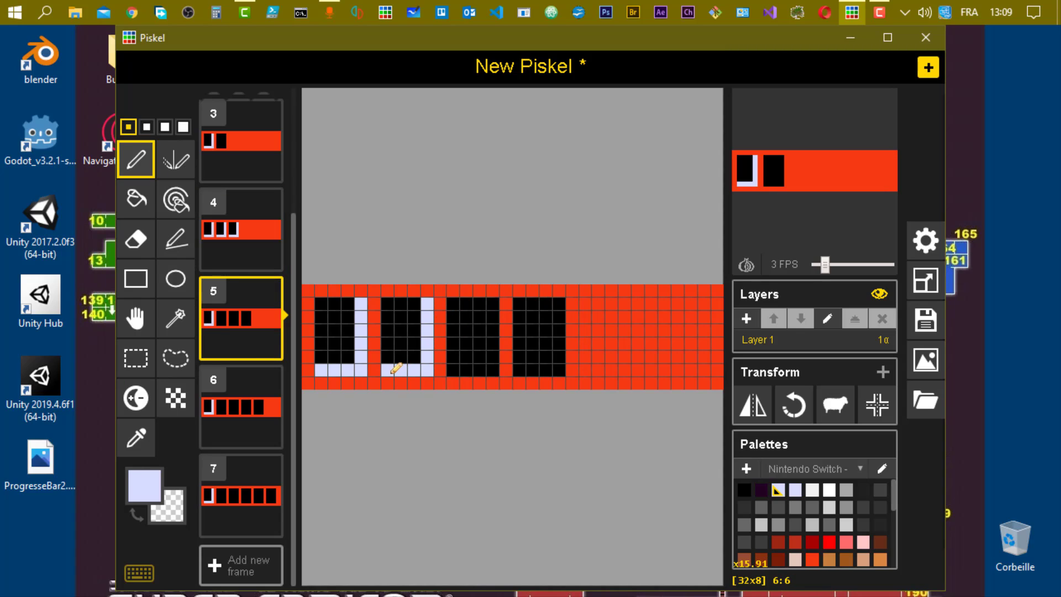
mouse_move(495, 303)
left_mouse_down()
mouse_move(493, 368)
mouse_move(452, 369)
left_mouse_up()
mouse_move(561, 301)
left_mouse_down()
mouse_move(554, 359)
mouse_move(563, 334)
mouse_move(563, 369)
mouse_move(528, 368)
left_mouse_up()
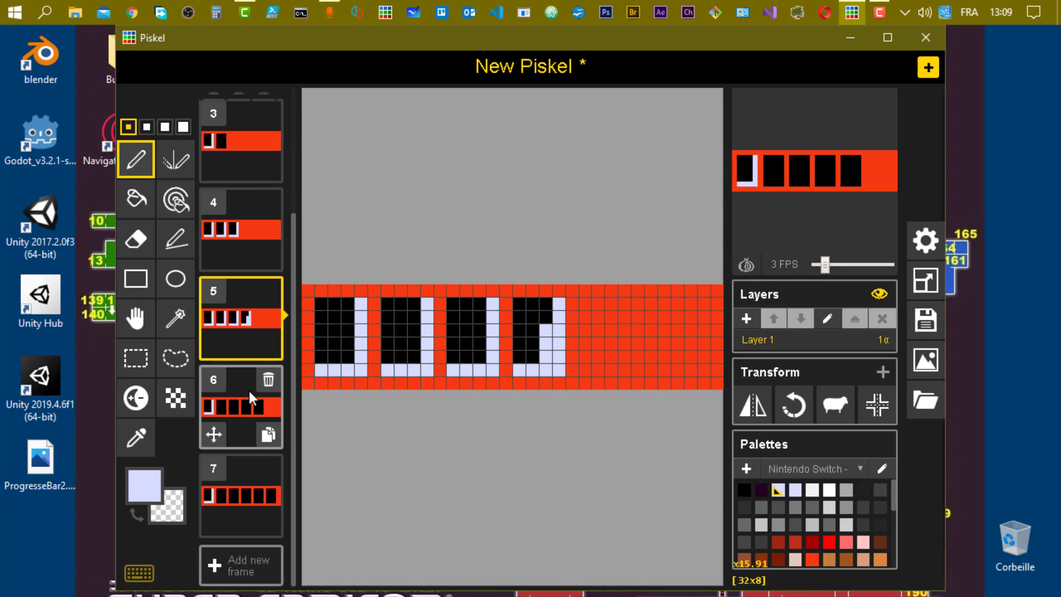
In frame 6, edge the second and third blocks' right and bottom sides and the fourth block's right side in #d7dcff with the one-pixel pen.
left_click(230, 400)
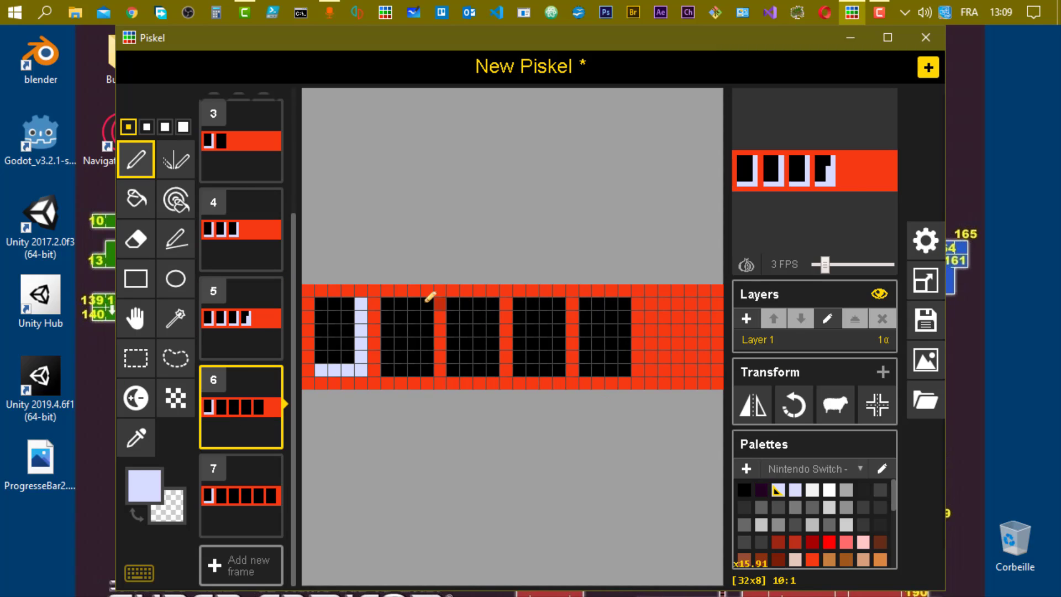
mouse_move(427, 301)
left_mouse_down()
mouse_move(429, 363)
mouse_move(390, 369)
mouse_move(387, 382)
left_mouse_up()
mouse_move(496, 299)
left_mouse_down()
mouse_move(491, 367)
mouse_move(494, 357)
mouse_move(456, 367)
left_mouse_up()
left_click_drag(563, 299, 560, 341)
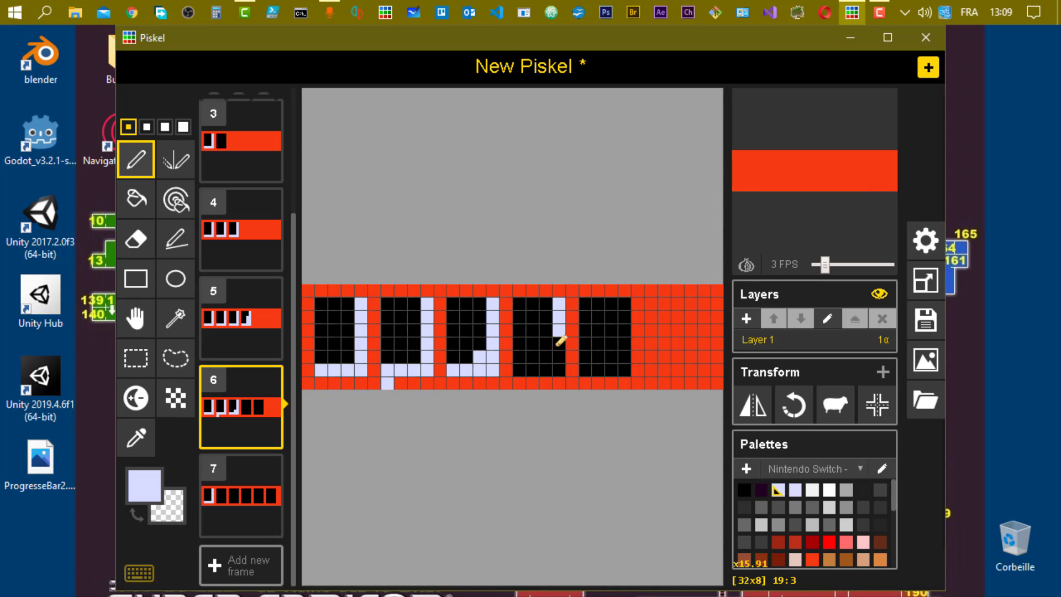
With the Stroke tool in frame 6, edge the fifth block's right and bottom sides and the fourth block's bottom side in #d7dcff.
left_click(180, 246)
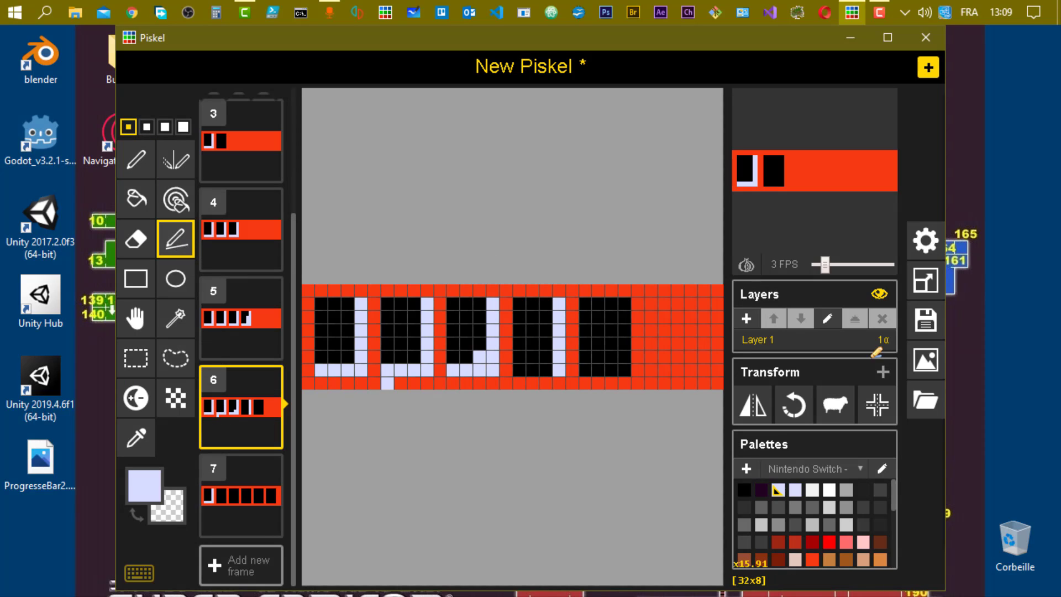
left_click(625, 300)
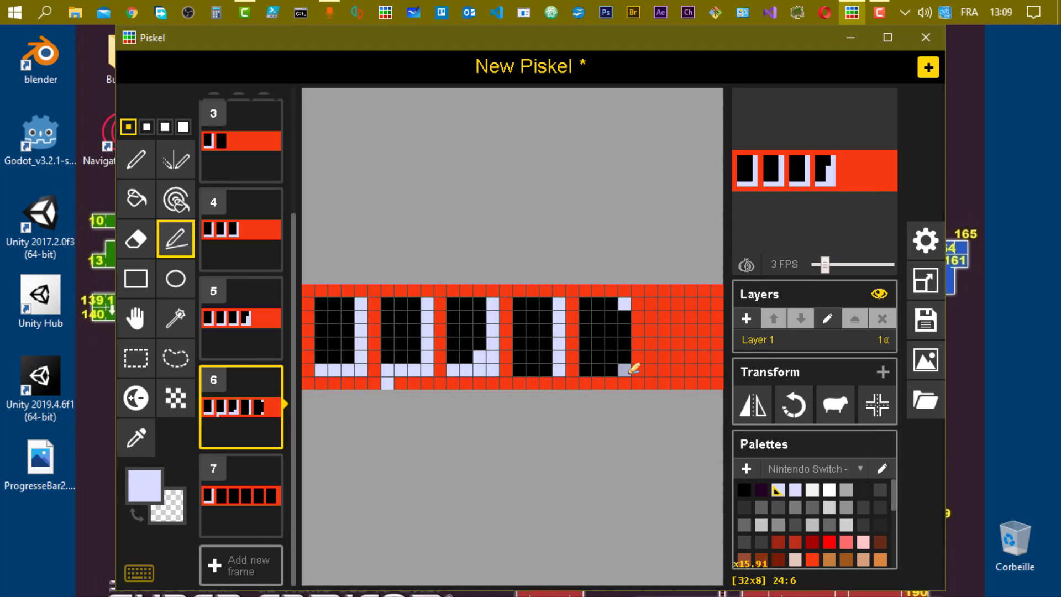
left_click(630, 371)
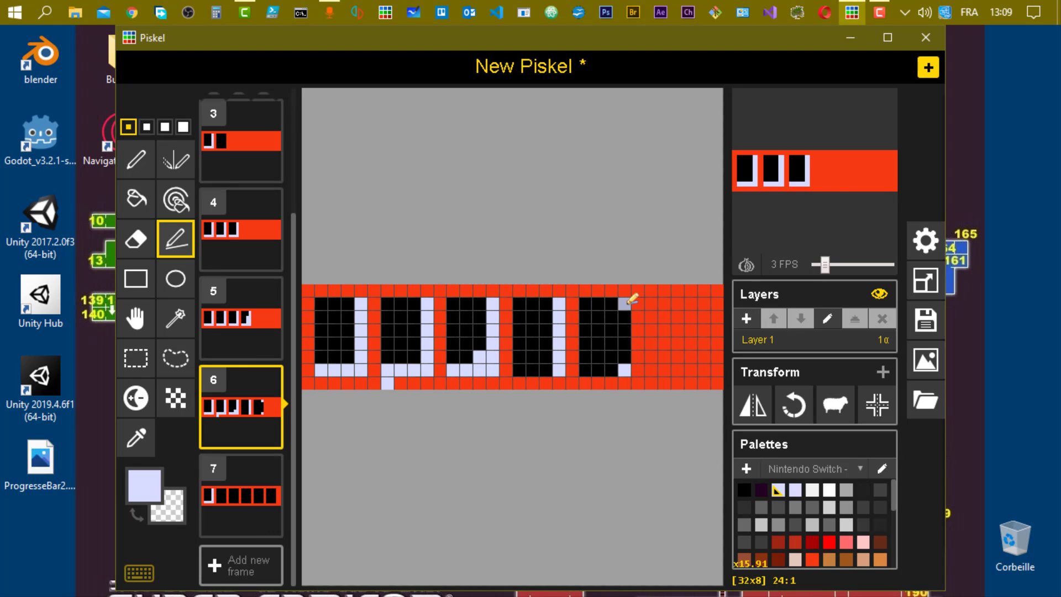
mouse_move(626, 303)
left_mouse_down()
mouse_move(626, 363)
mouse_move(611, 367)
mouse_move(624, 366)
left_mouse_up()
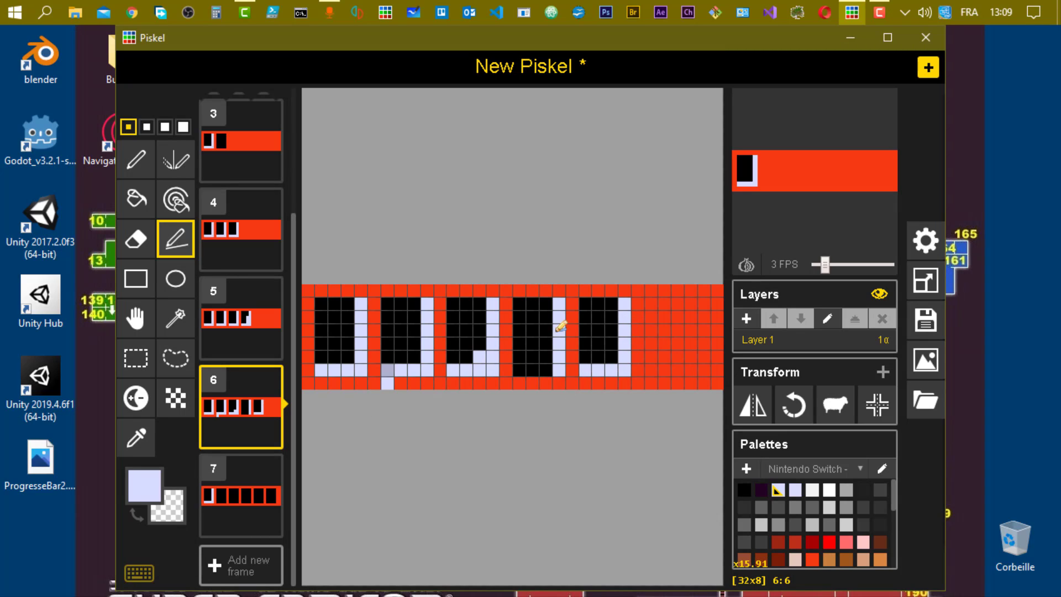
left_click_drag(519, 370, 547, 370)
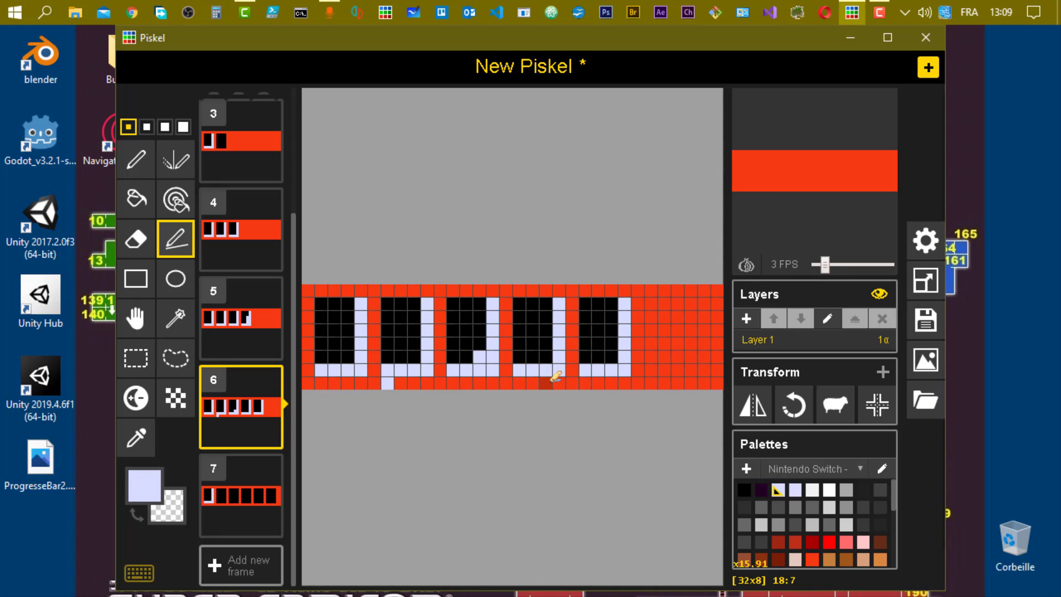
In frame 7, edge the right and bottom sides of the second through sixth black blocks with one-pixel lines in #d7dcff using the Stroke tool.
left_click(235, 468)
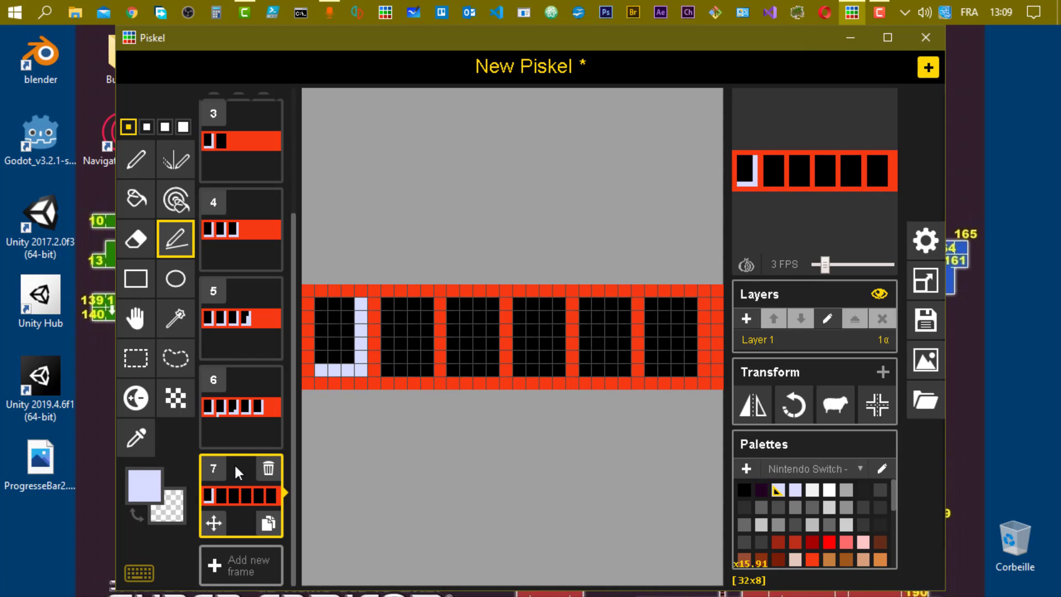
mouse_move(428, 302)
left_mouse_down()
mouse_move(430, 369)
mouse_move(387, 369)
left_mouse_up()
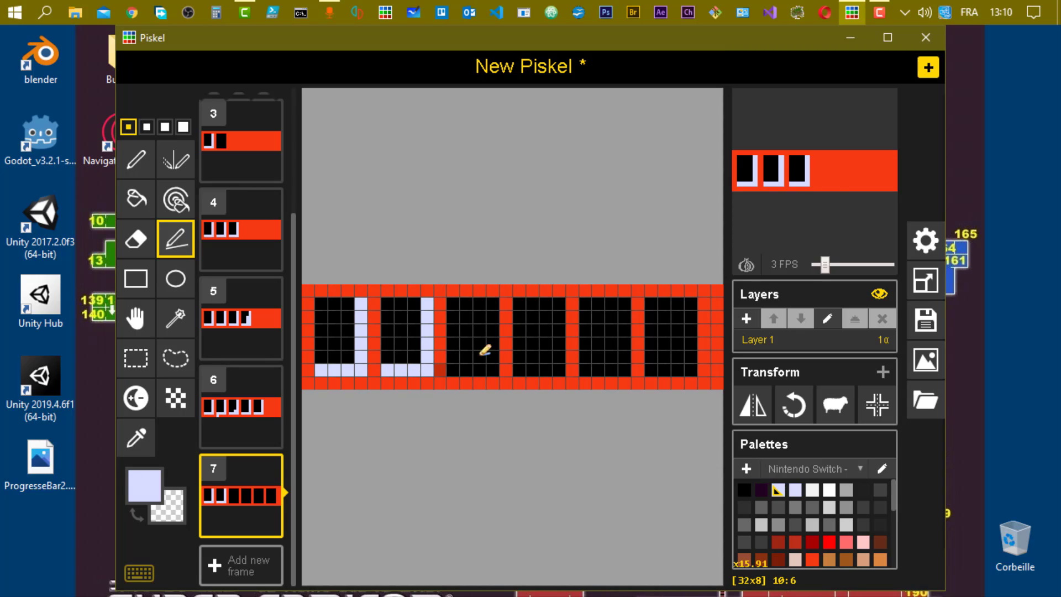
left_click(492, 305)
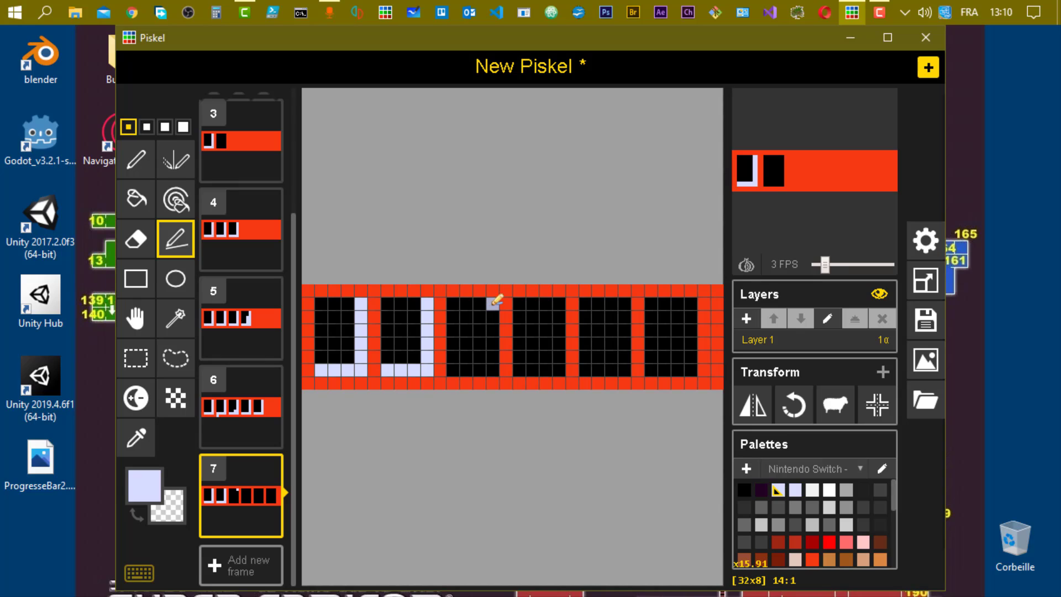
mouse_move(496, 347)
left_mouse_down()
mouse_move(492, 369)
mouse_move(458, 367)
left_mouse_up()
left_click(561, 301)
mouse_move(561, 301)
left_mouse_down()
mouse_move(560, 369)
mouse_move(519, 369)
left_mouse_up()
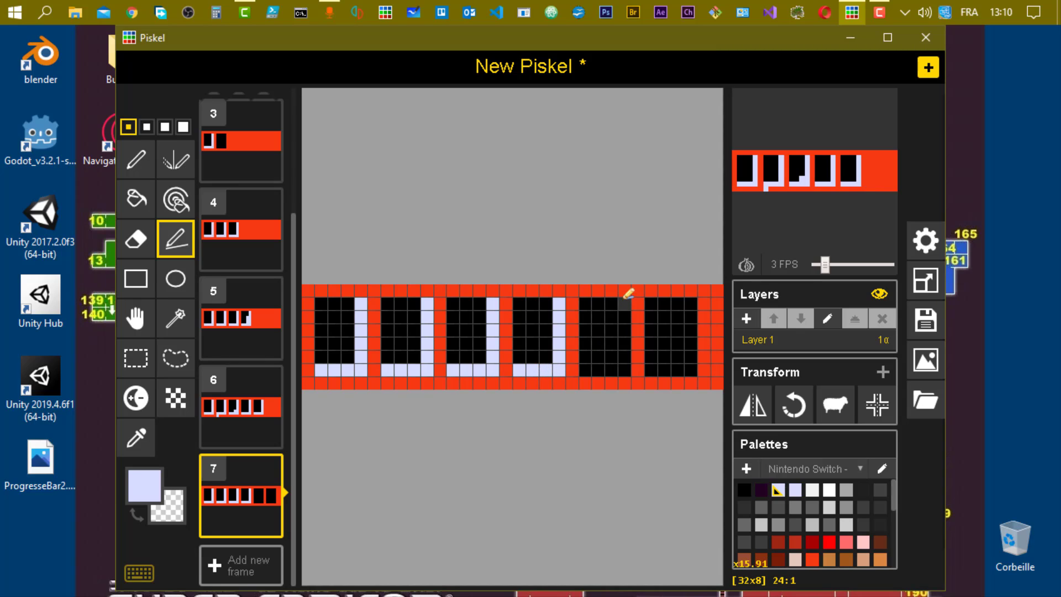
left_click_drag(624, 301, 626, 359)
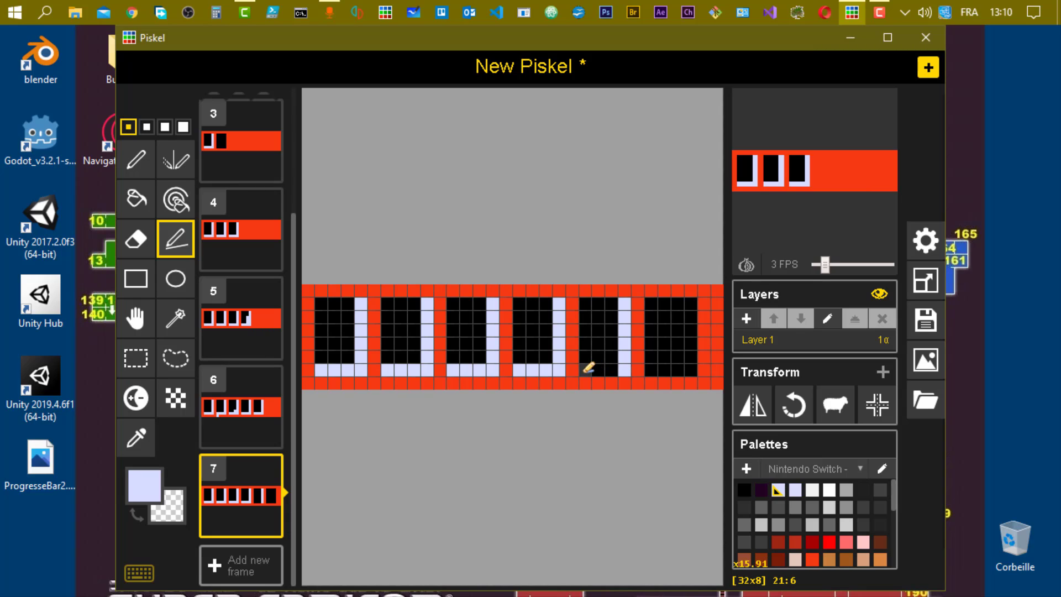
left_click_drag(585, 369, 623, 369)
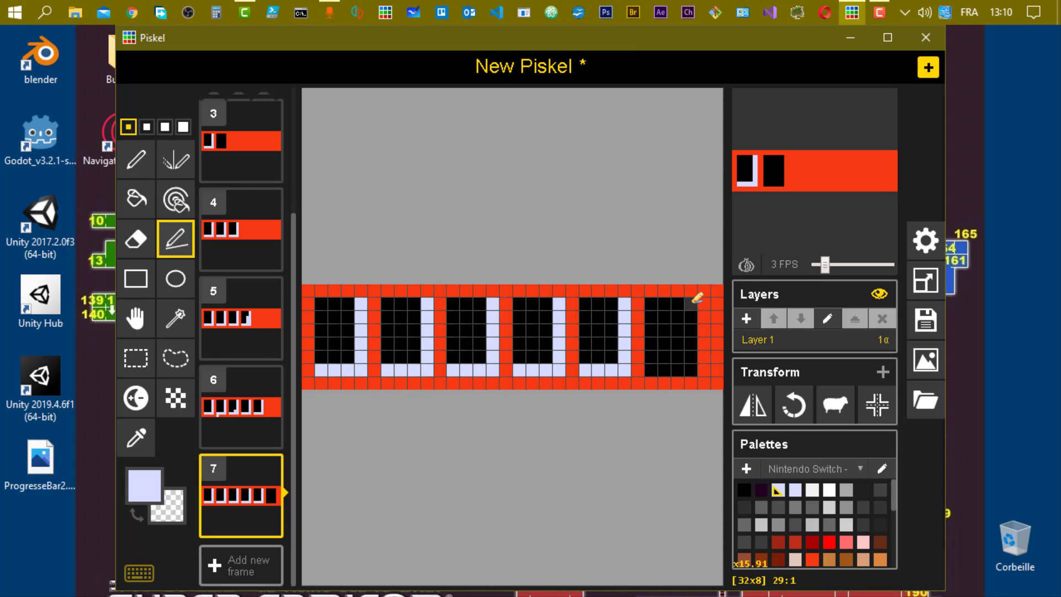
mouse_move(690, 303)
left_mouse_down()
mouse_move(691, 369)
mouse_move(678, 366)
left_mouse_up()
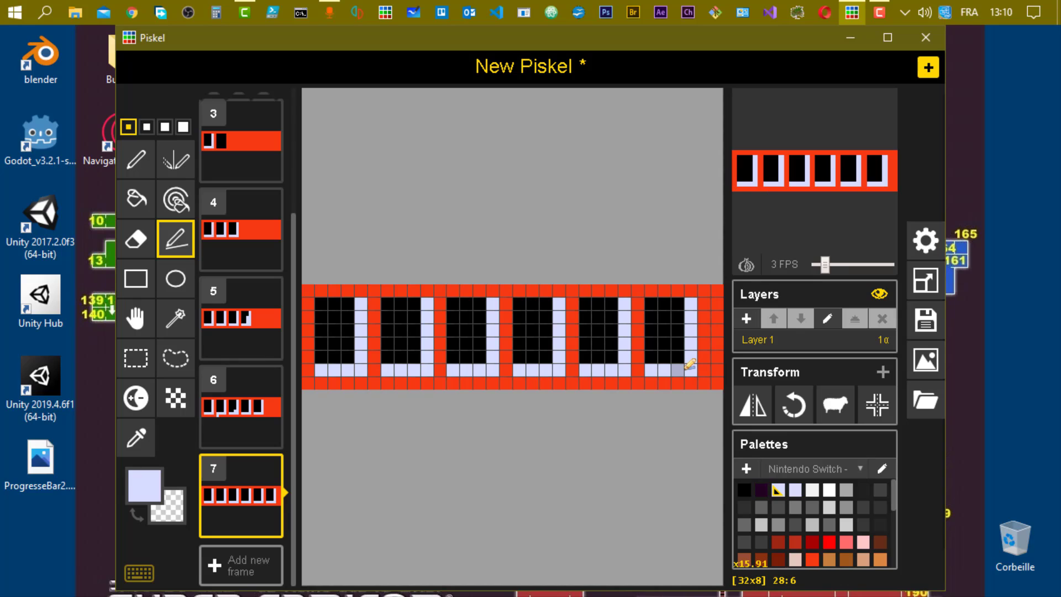
In frame 5, repaint the stray light pixels inside the fourth block black.
left_click(230, 317)
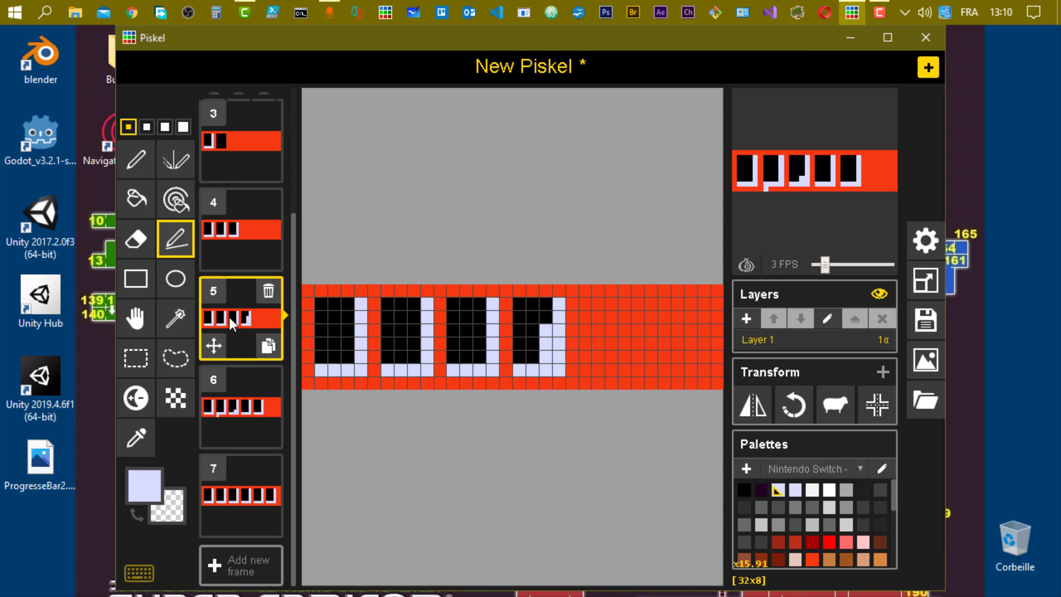
left_click(743, 491)
left_click_drag(546, 330, 548, 341)
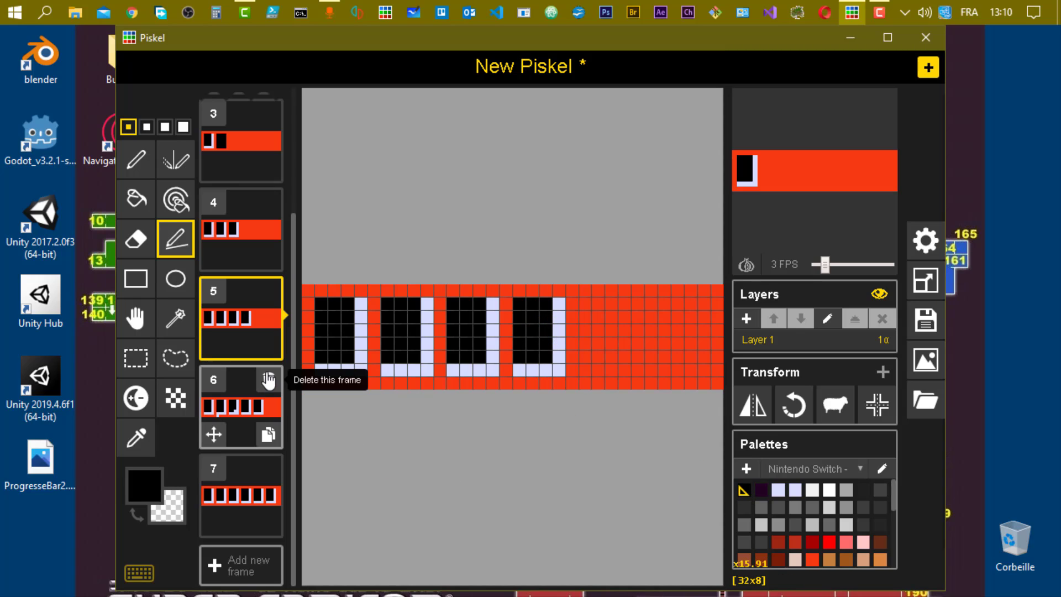
In frame 6, recolour the stray pixel inside the third block dark purple and the one below the second block red.
left_click(232, 415)
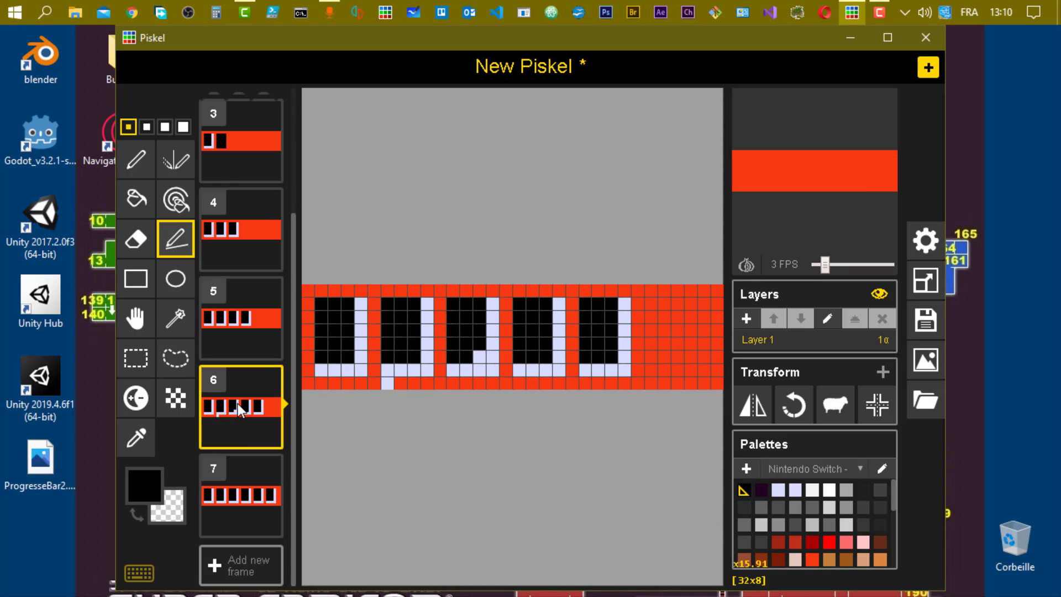
left_click(761, 489)
left_click(138, 166)
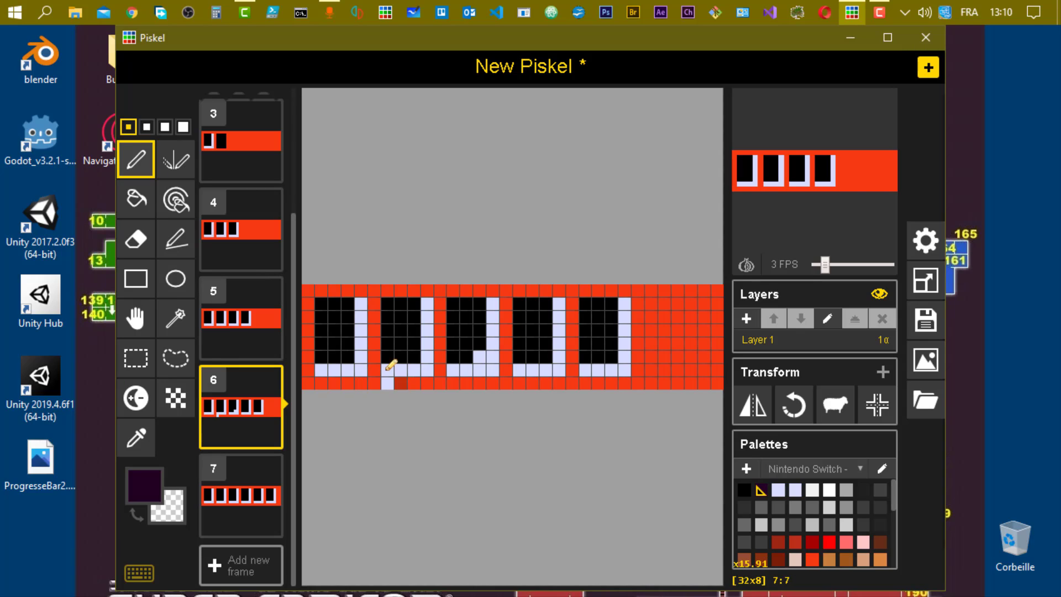
left_click(479, 356)
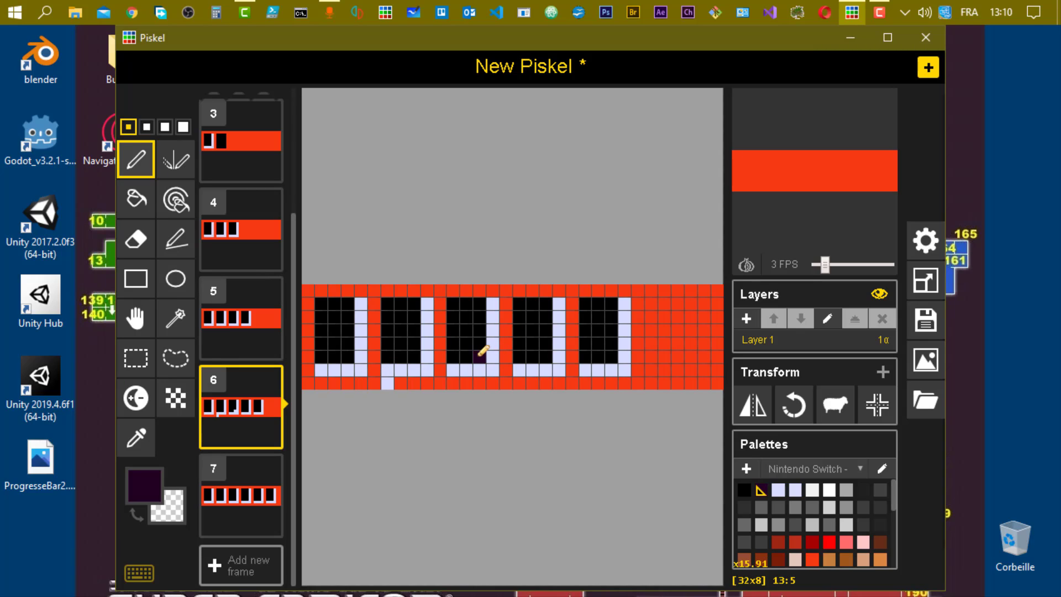
left_click(813, 560)
left_click(387, 382)
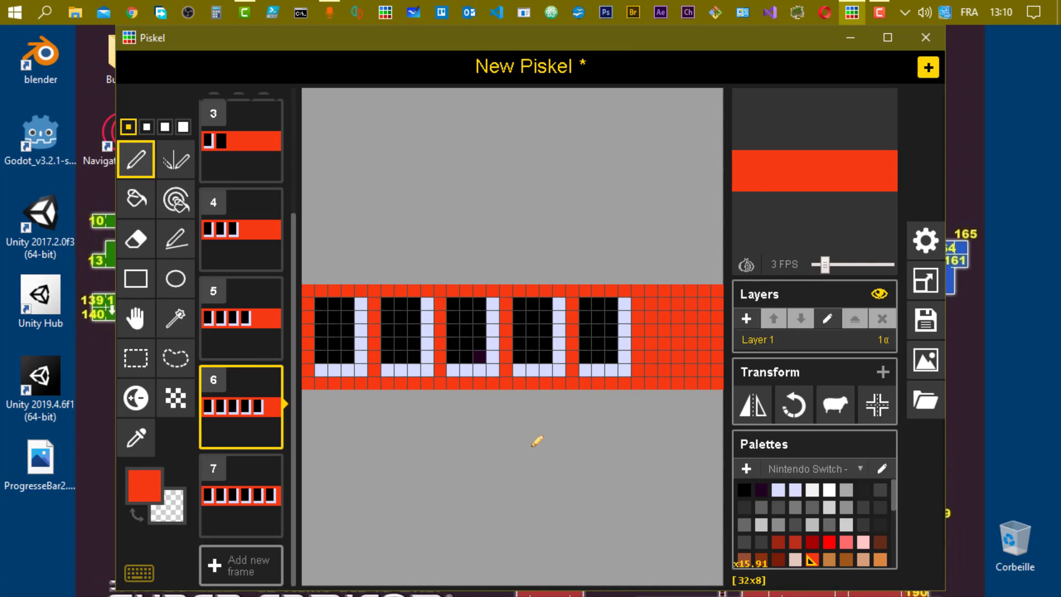
Title the sprite Progressbar3 and save it as Progressbar3.piskel in the Documents folder.
left_click(925, 319)
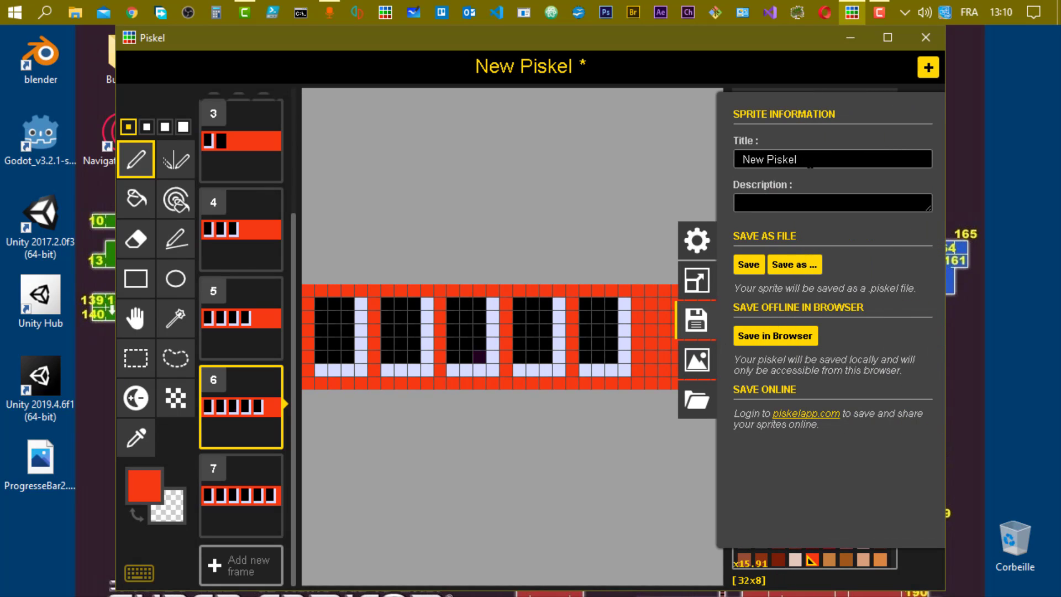
type("Pro")
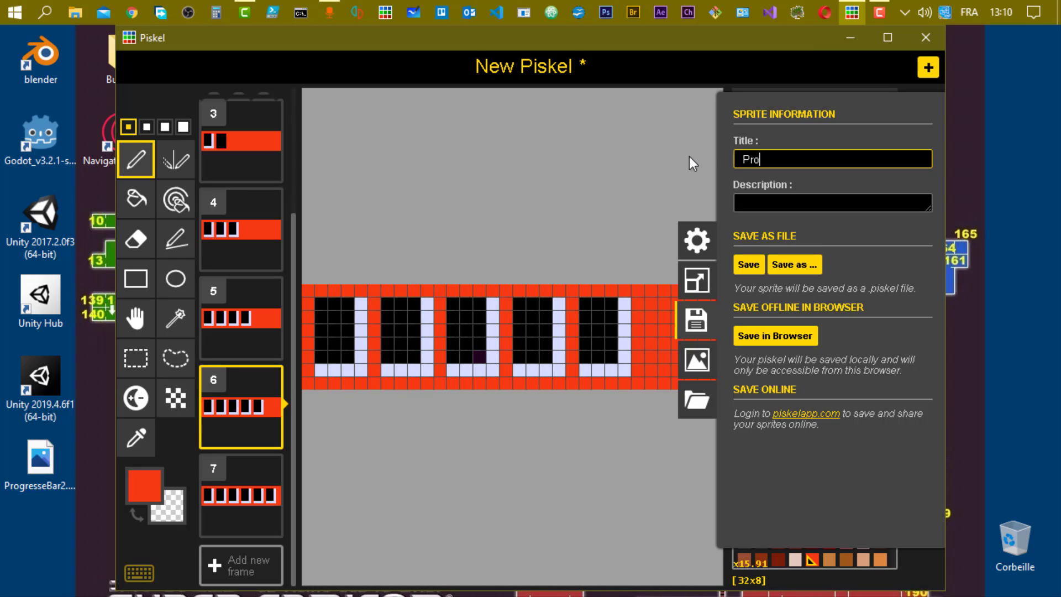
type("gressbar3")
left_click(747, 265)
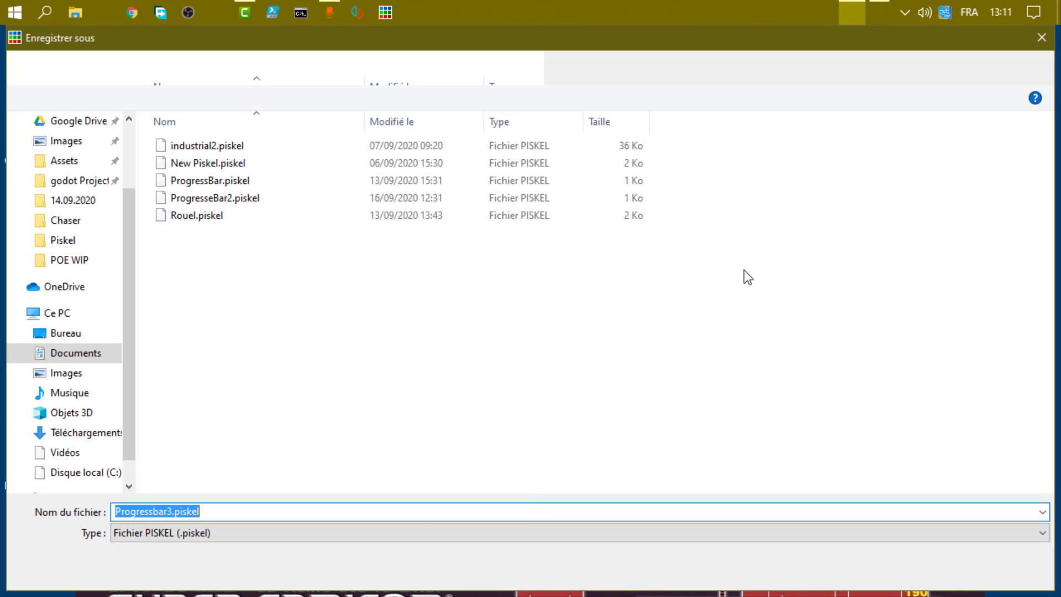
left_click(932, 577)
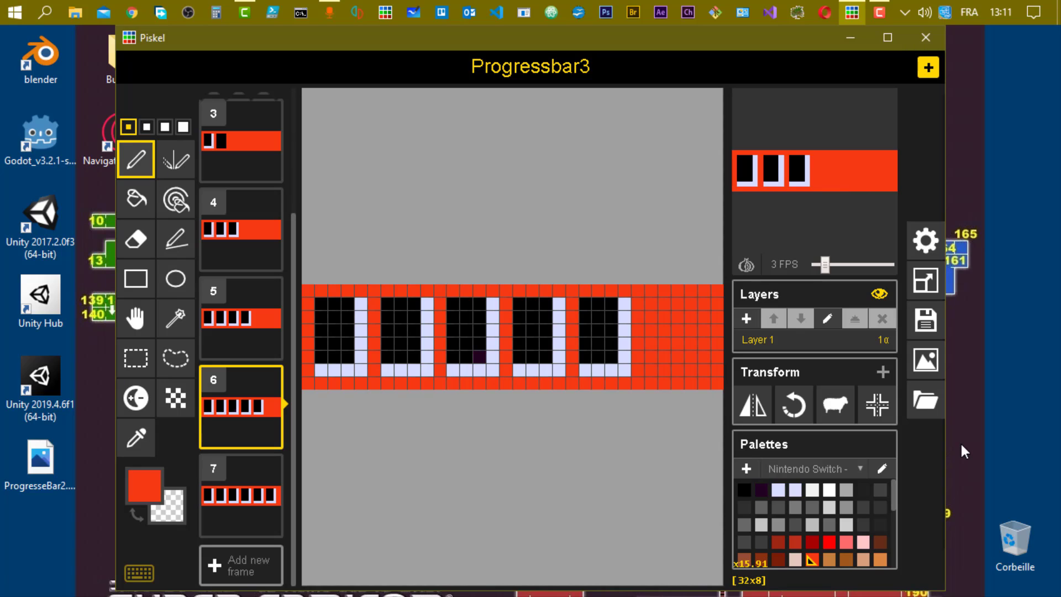
In frame 3, edge the second black block's right and bottom sides in #d7dcff with the one-pixel pen.
left_click(249, 152)
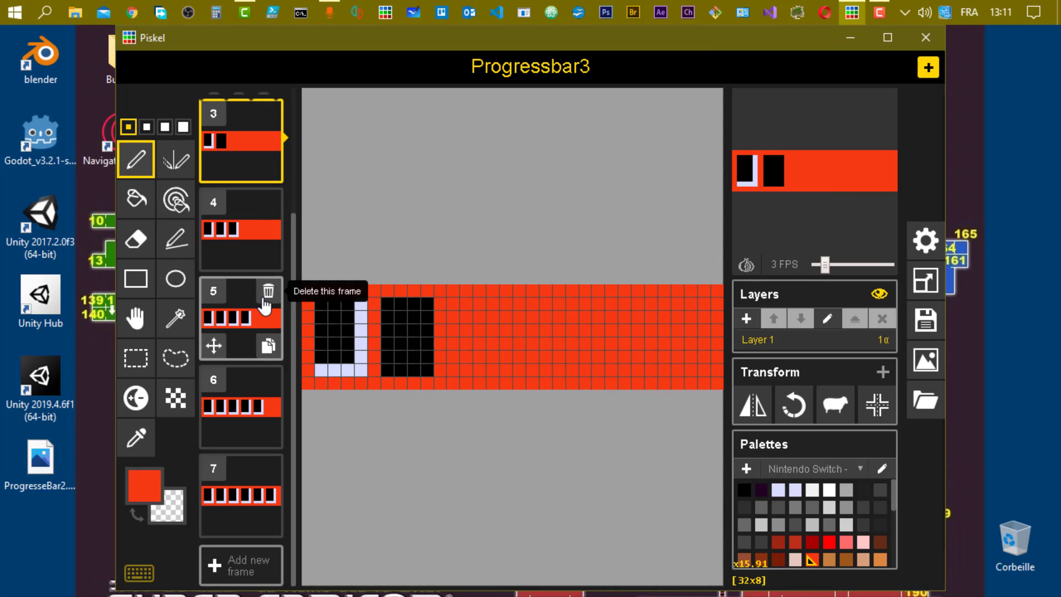
scroll(243, 309, "up", 3)
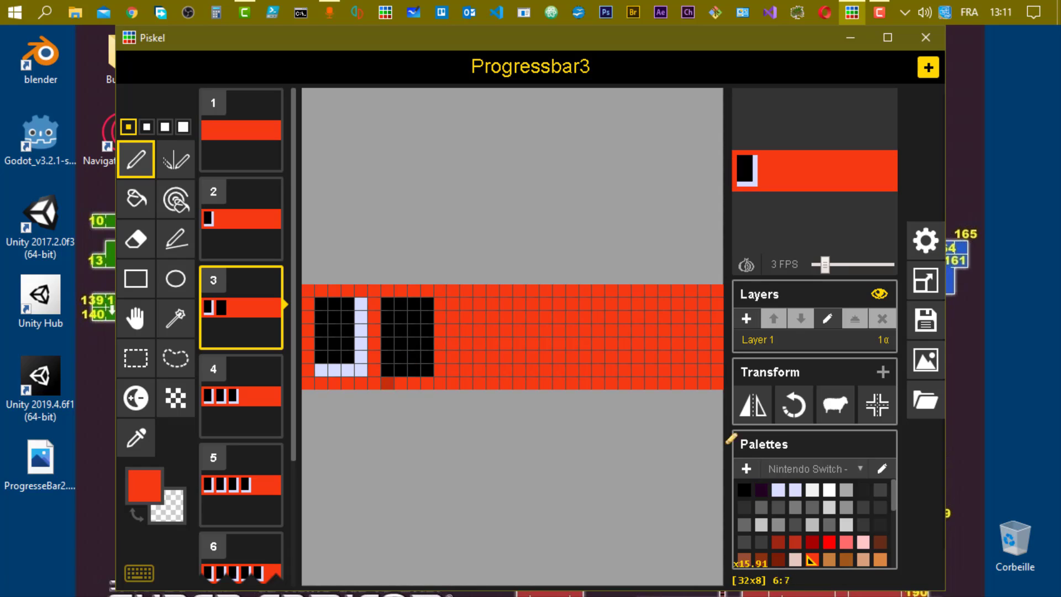
left_click(779, 490)
scroll(243, 486, "down", 1)
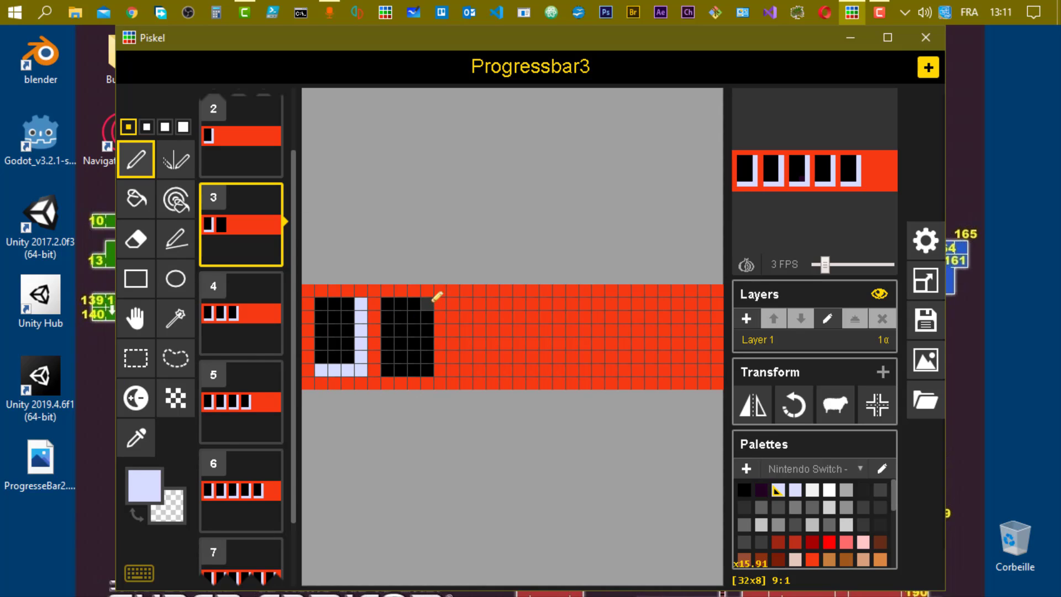
mouse_move(431, 297)
left_mouse_down()
mouse_move(436, 365)
mouse_move(382, 378)
mouse_move(426, 368)
left_mouse_up()
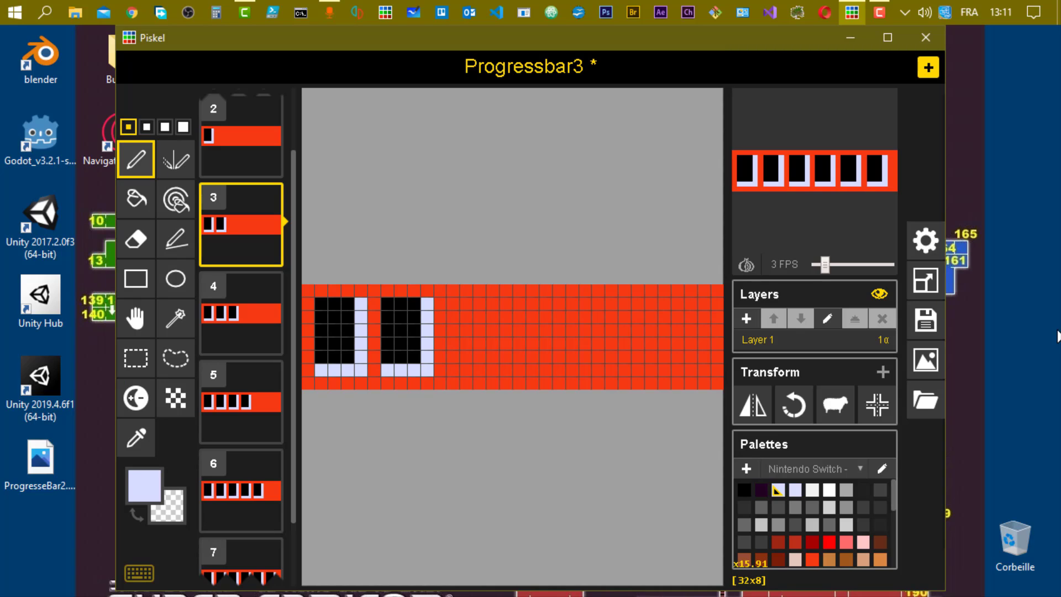
Export the animation as a one-column PNG spritesheet at 1.0x scale, saved to the desktop as Progressbar3.png.
left_click(925, 362)
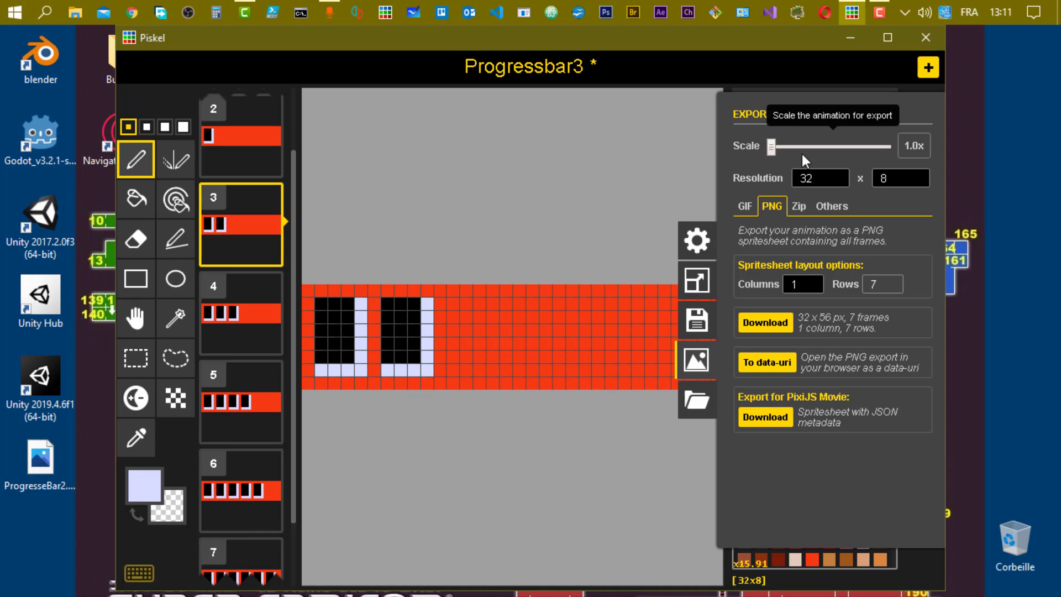
left_click(765, 322)
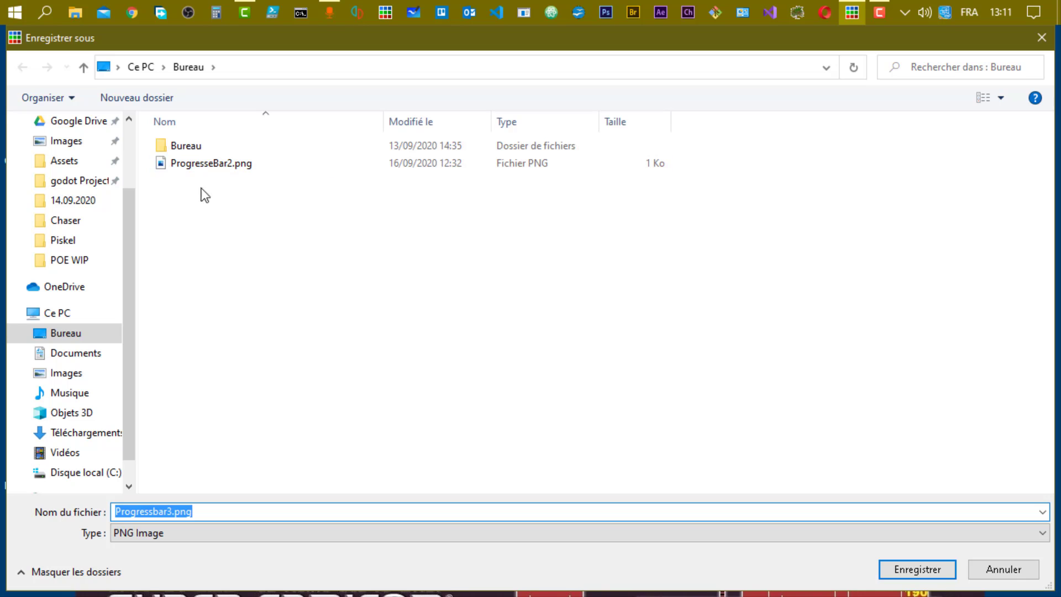
left_click(913, 569)
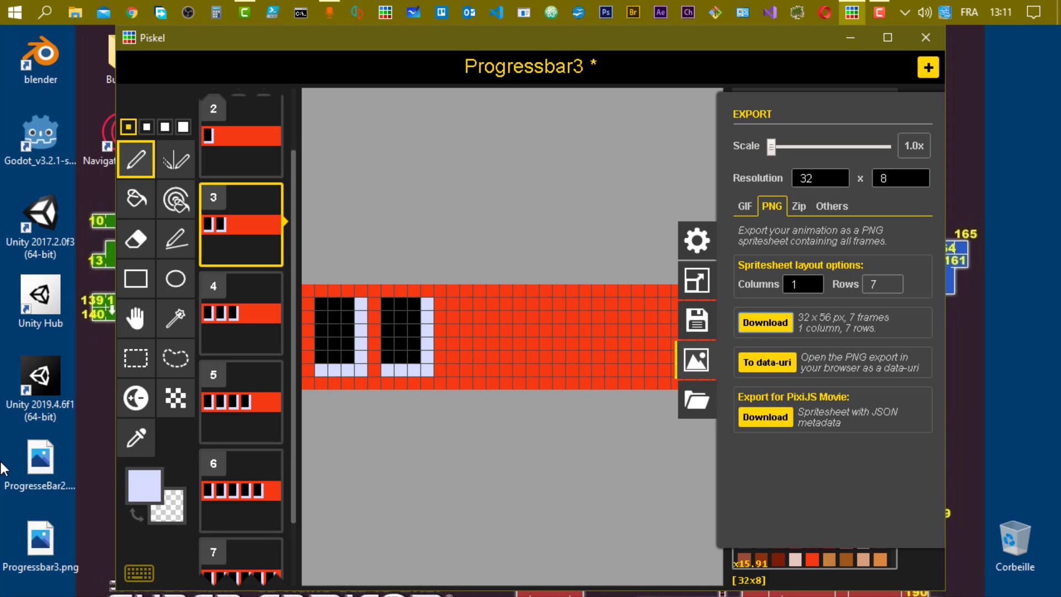
Open the exported Progressbar3.png in Photos to check its size, and close it.
double_click(36, 543)
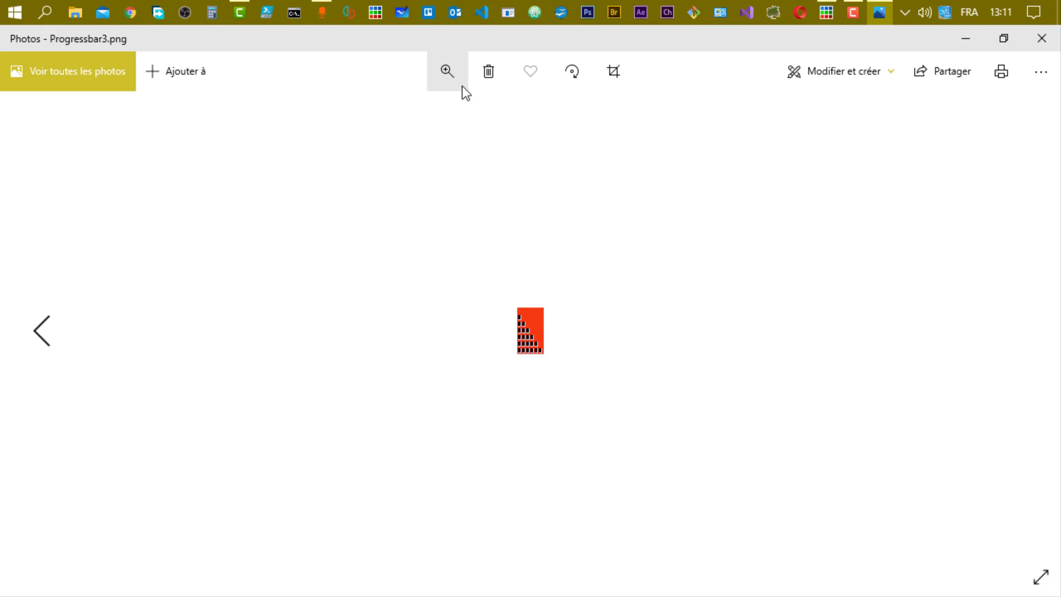
left_click_drag(391, 119, 327, 109)
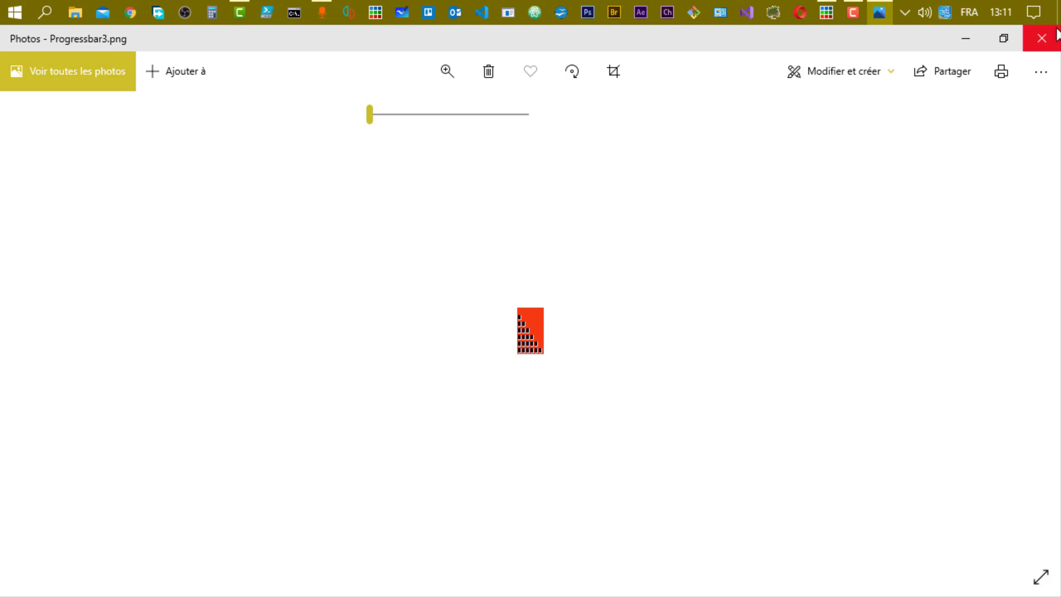
left_click(1041, 38)
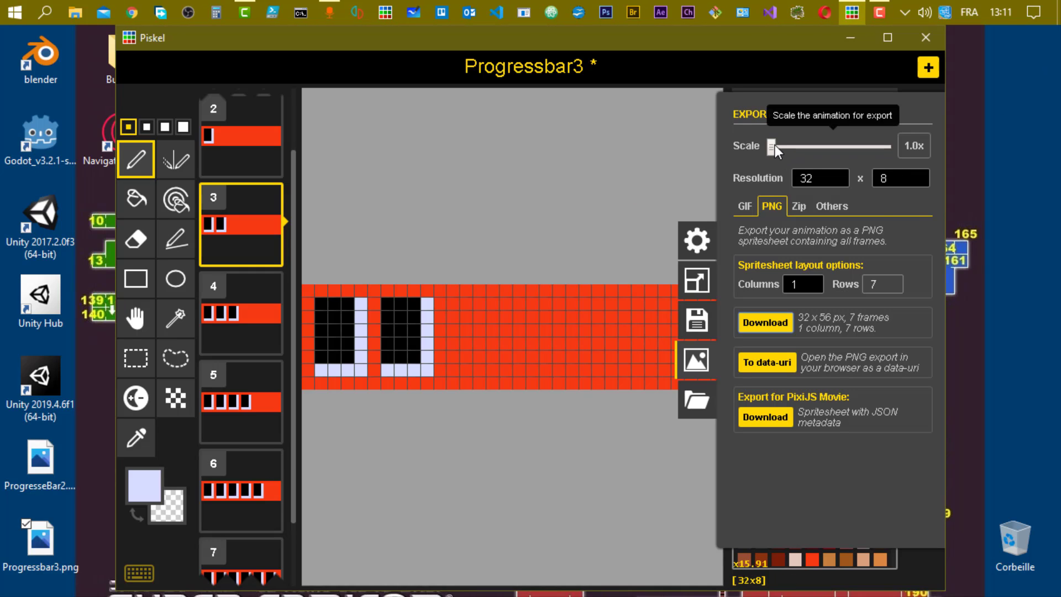
Set the export scale to 8.0x and save the PNG spritesheets to the desktop as Progressbar3 (2).png and Progressbar3 (1).png.
left_click_drag(773, 146, 796, 143)
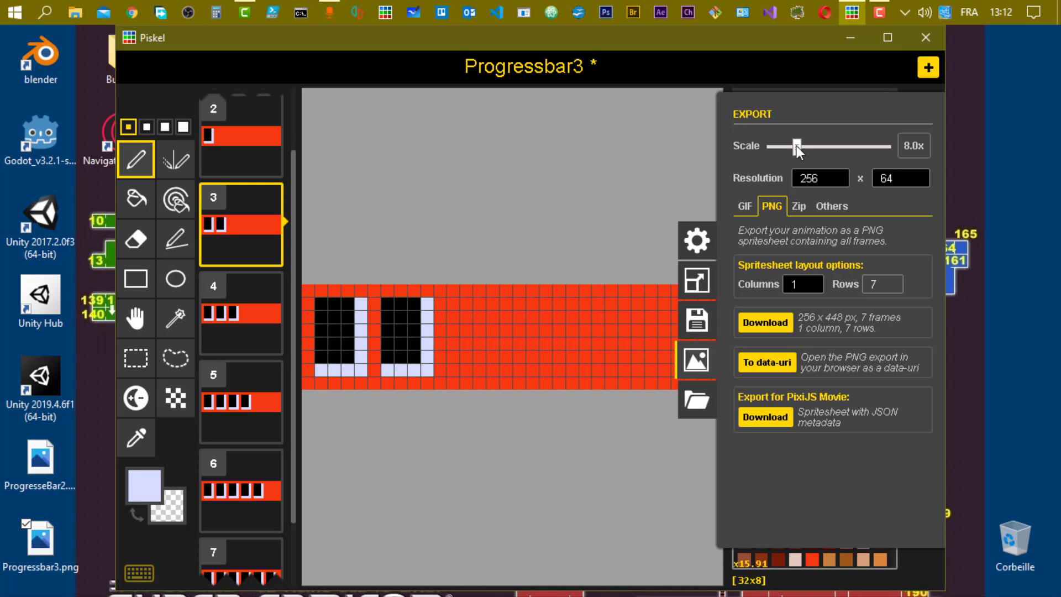
left_click(763, 325)
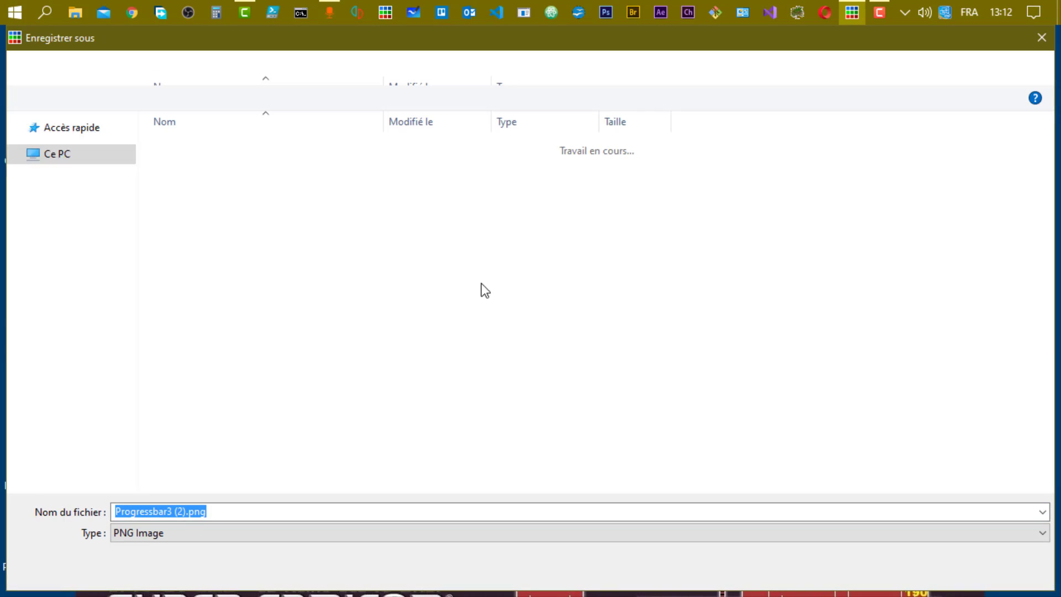
left_click(916, 571)
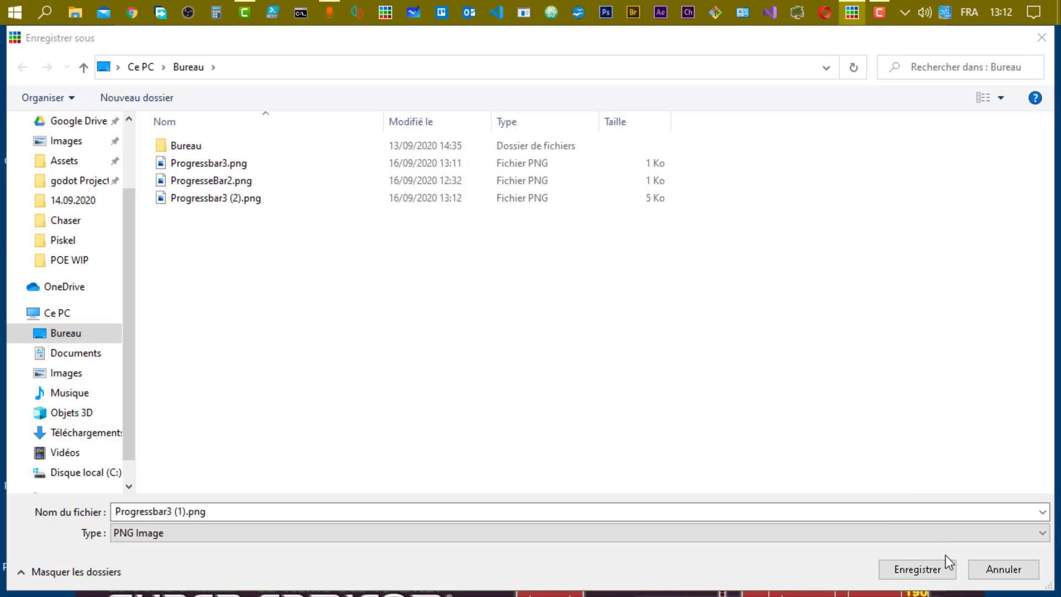
left_click(930, 571)
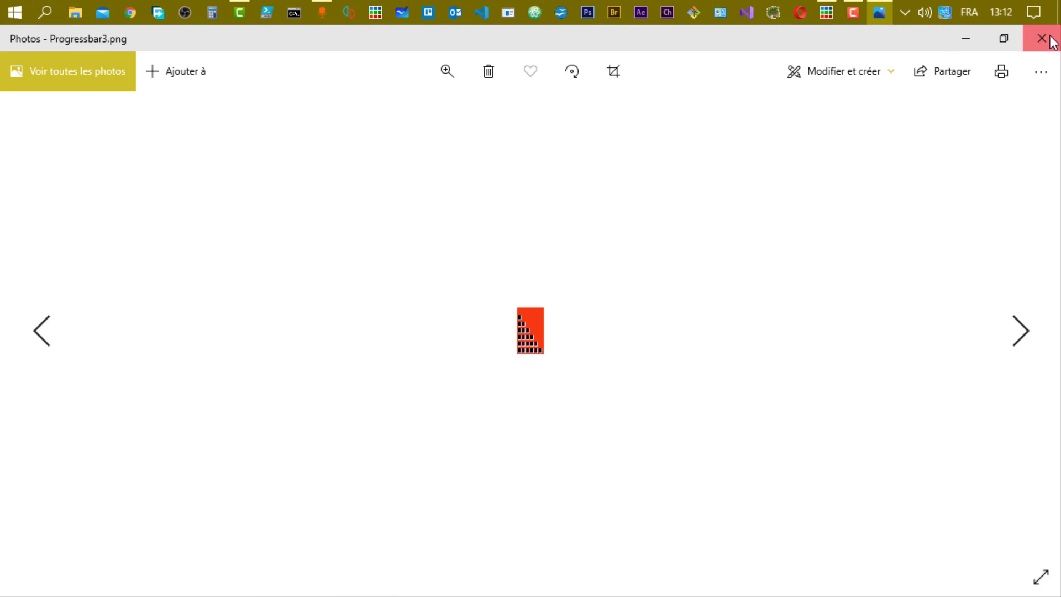
Examine the enlarged spritesheet Progressbar3 (1).png in Photos, and return to Piskel.
left_click(1041, 38)
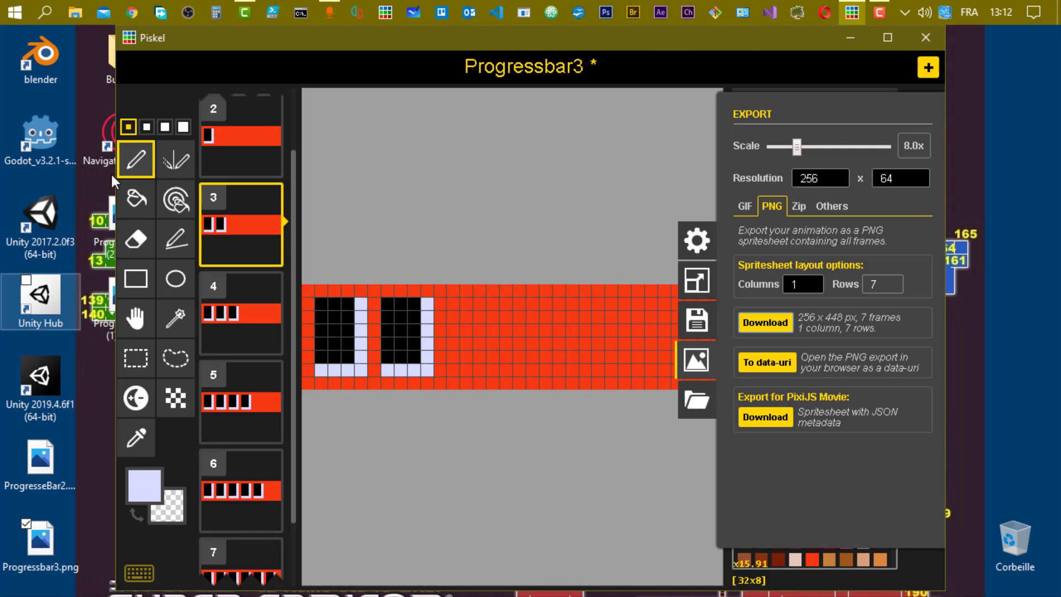
left_click(992, 94)
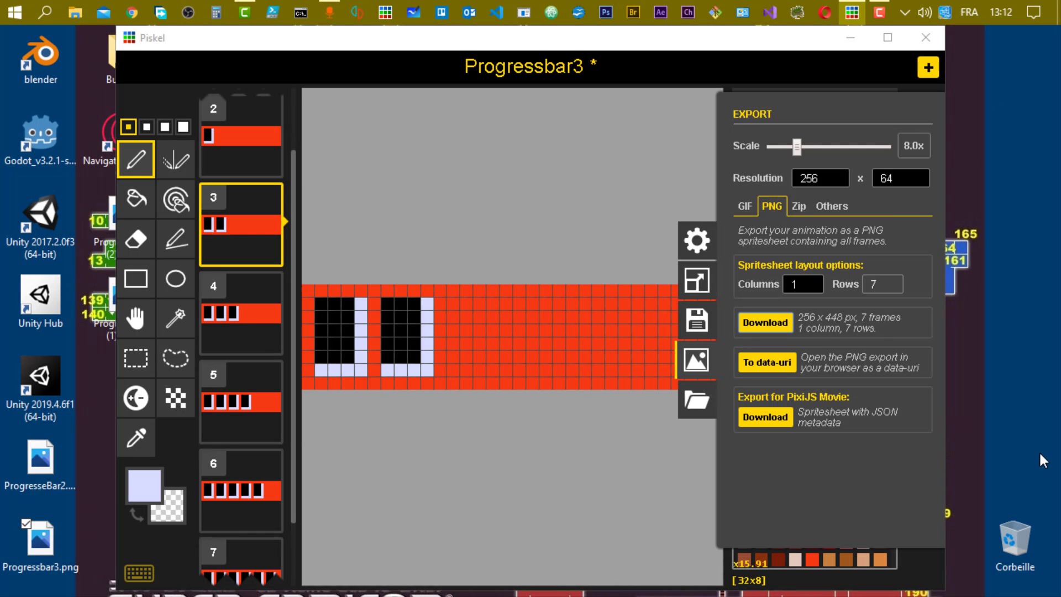
left_click(851, 37)
double_click(141, 300)
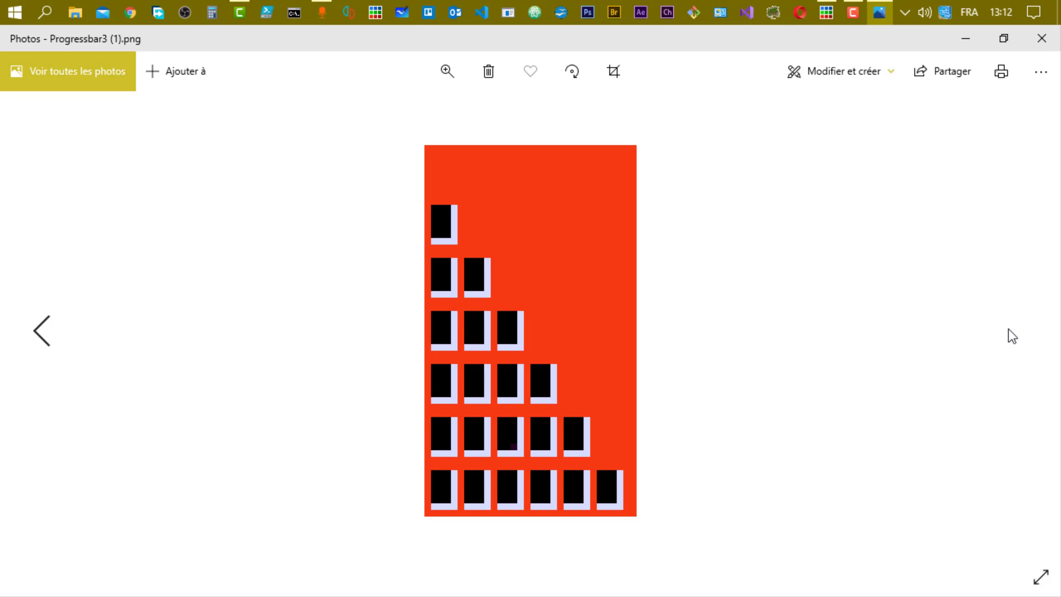
left_click(1042, 39)
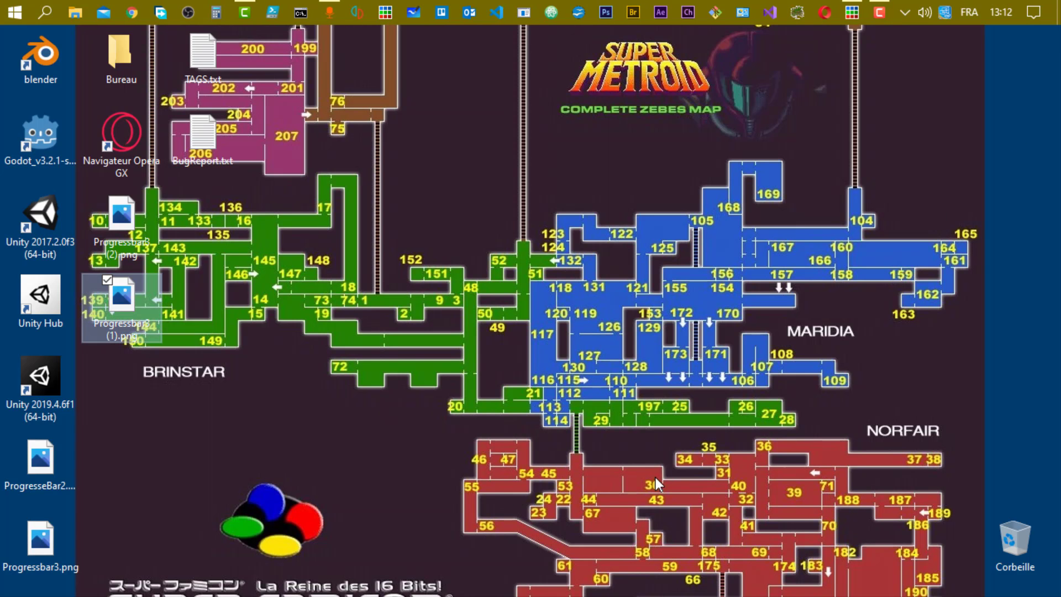
left_click(851, 12)
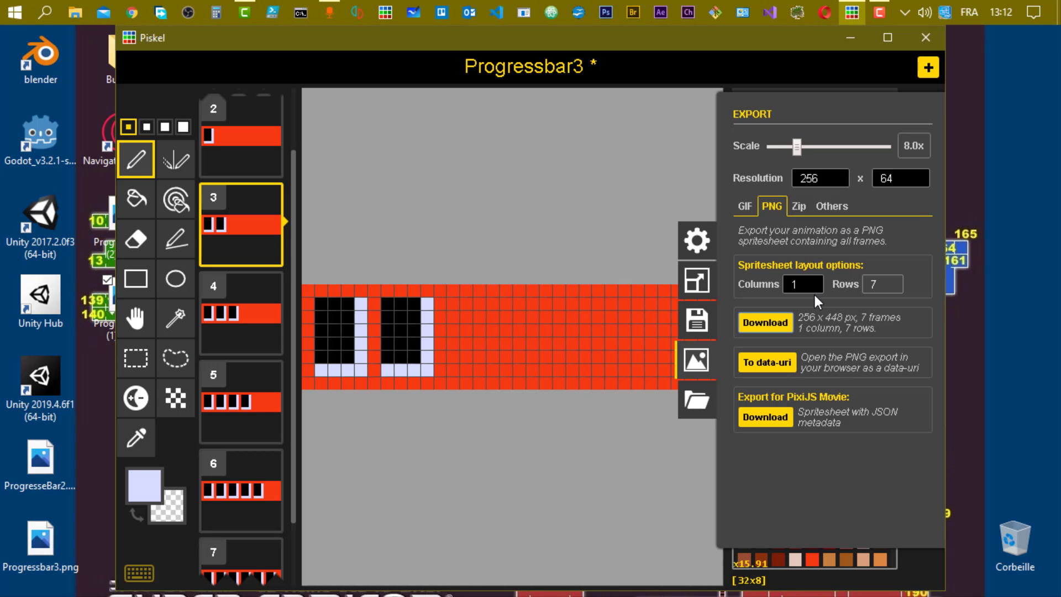